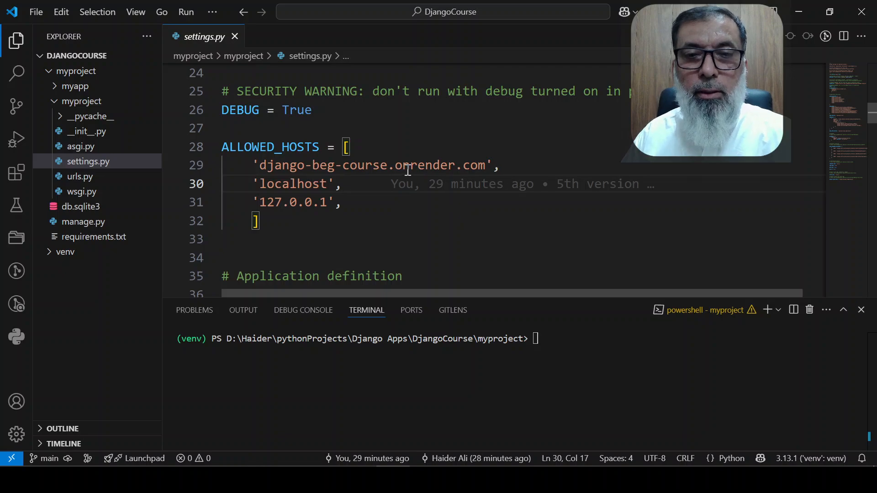
Highlight the django-beg-course part of the onrender.com host in the ALLOWED_HOSTS list of settings.py
{"action": "left_click_drag", "start_coordinate": [258, 165], "coordinate": [387, 167]}
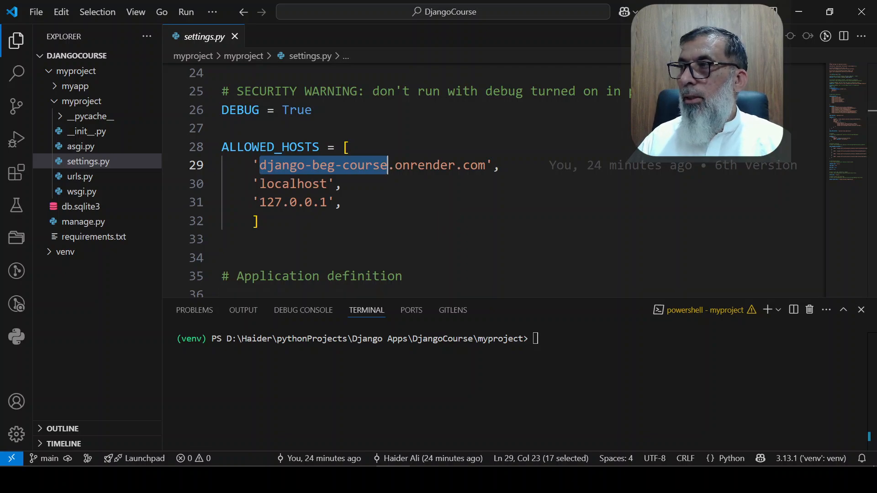
{"action": "left_click", "coordinate": [256, 480]}
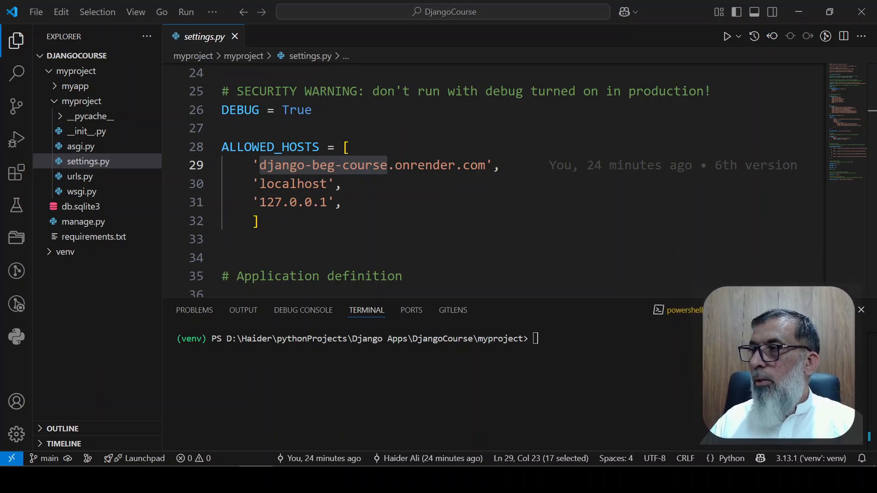
{"action": "left_click", "coordinate": [315, 242]}
{"action": "left_click", "coordinate": [539, 386]}
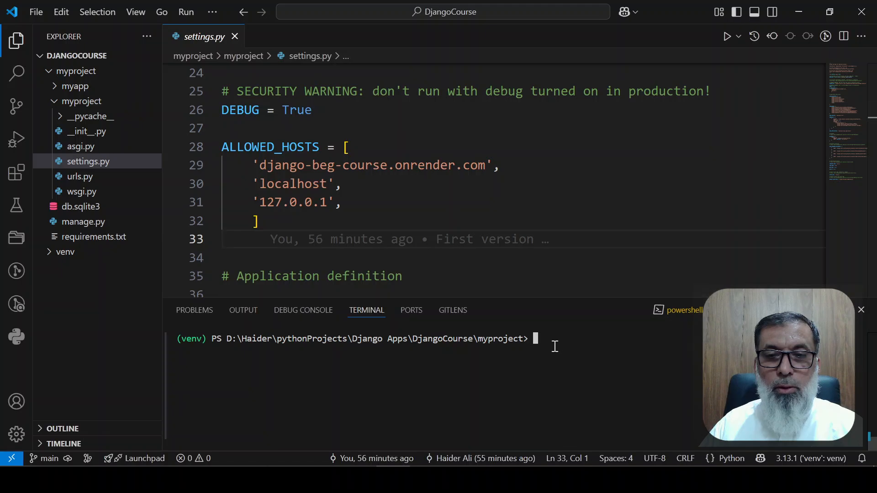
{"action": "type", "text": "cls"}
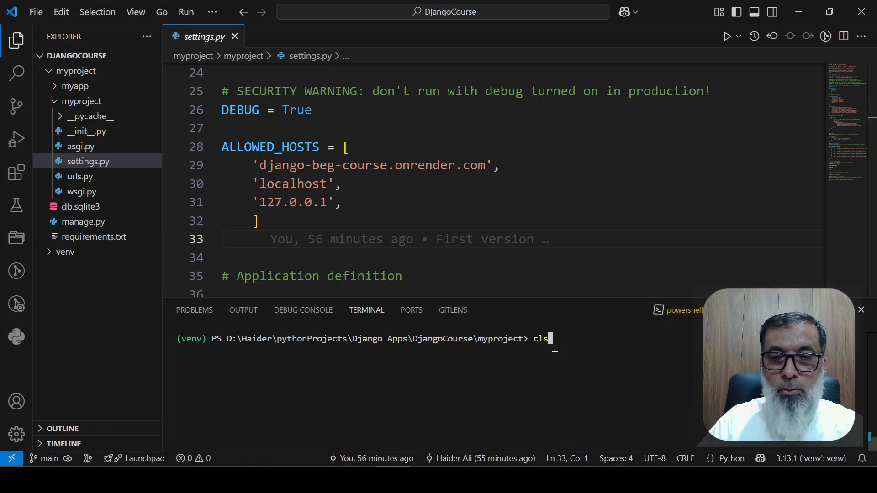
{"action": "key", "text": "BackSpace"}
{"action": "key", "text": "BackSpace"}
{"action": "key", "text": "BackSpace"}
Install gunicorn in the project's virtual environment by running "pip install gunicorn" in the terminal
{"action": "type", "text": "pip"}
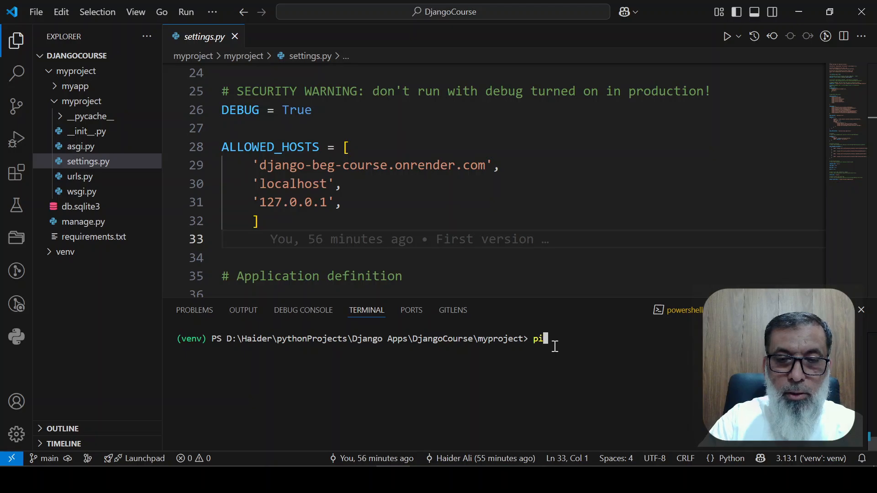
{"action": "type", "text": " ins"}
{"action": "key", "text": "BackSpace"}
{"action": "key", "text": "BackSpace"}
{"action": "key", "text": "BackSpace"}
{"action": "key", "text": "BackSpace"}
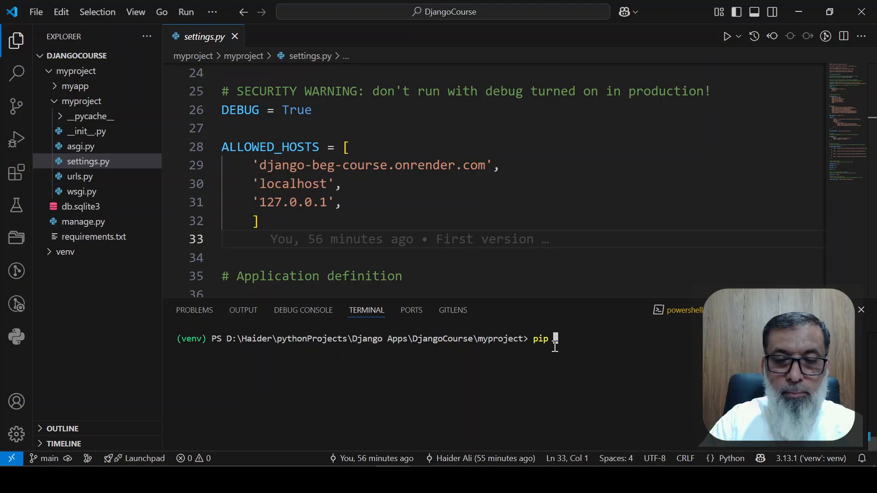
{"action": "type", "text": "install "}
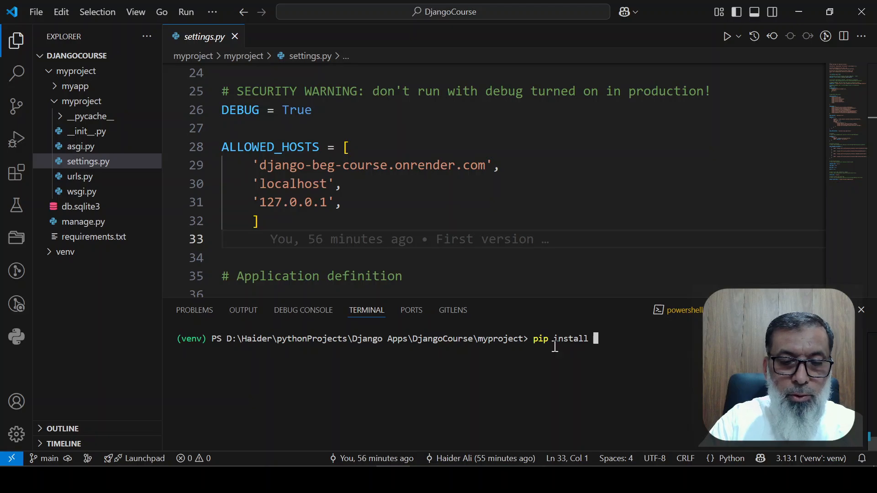
{"action": "type", "text": "gunicorn"}
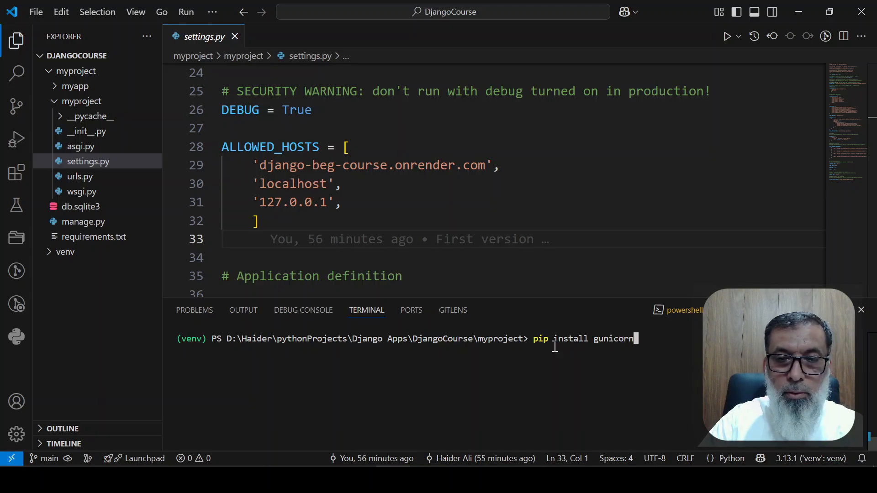
{"action": "key", "text": "Return"}
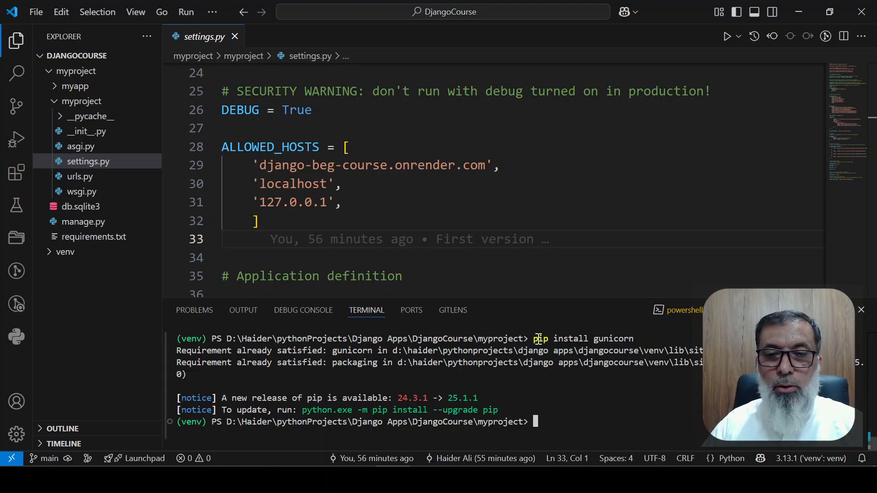
Write the installed packages to the requirements file by running "pip freeze > requirements.txt" in the terminal
{"action": "left_click_drag", "start_coordinate": [535, 338], "coordinate": [642, 339]}
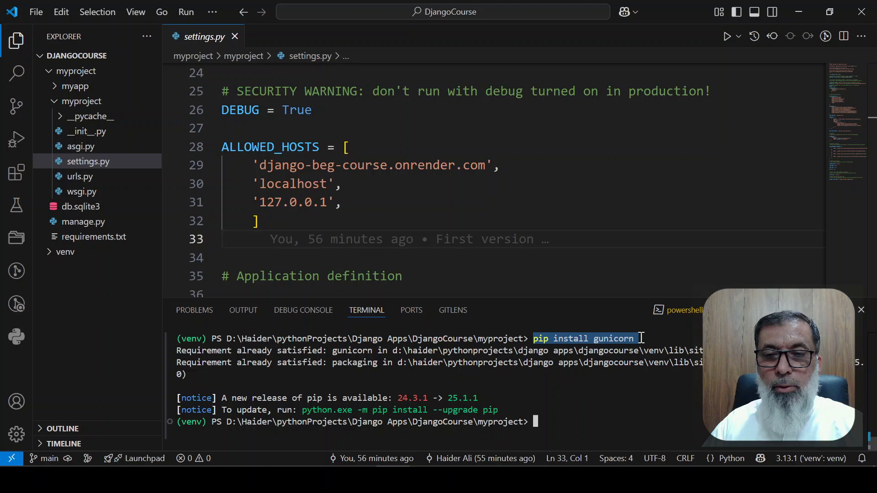
{"action": "left_click", "coordinate": [588, 421]}
{"action": "type", "text": "pip "}
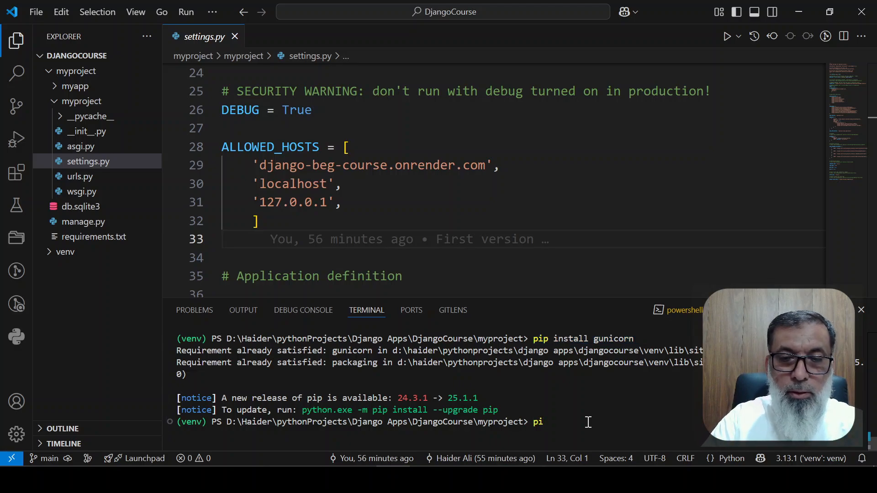
{"action": "type", "text": "freeze"}
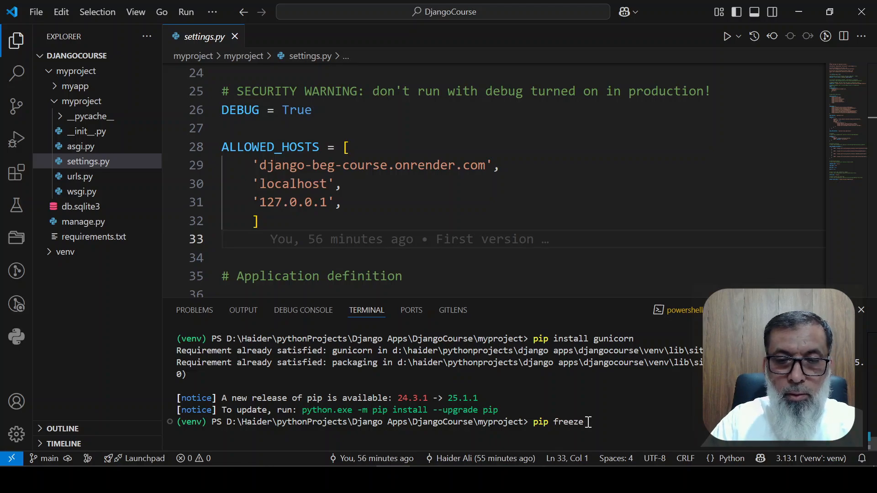
{"action": "type", "text": " > req"}
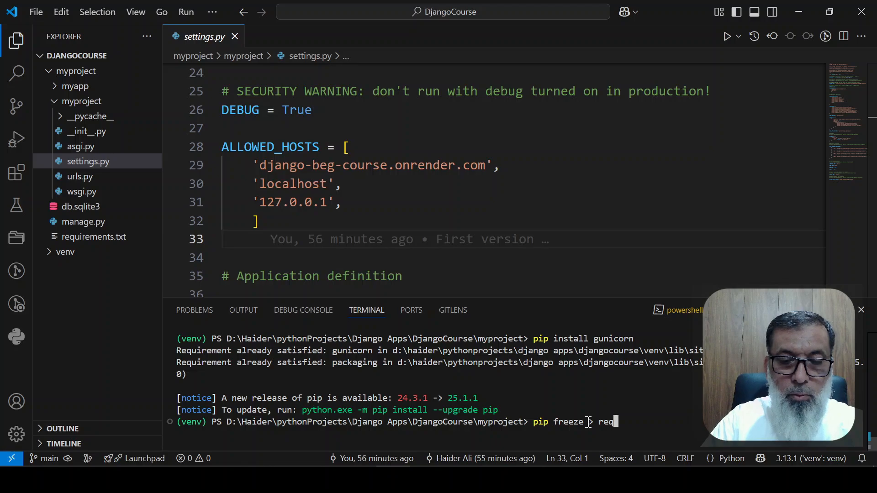
{"action": "type", "text": "uireme"}
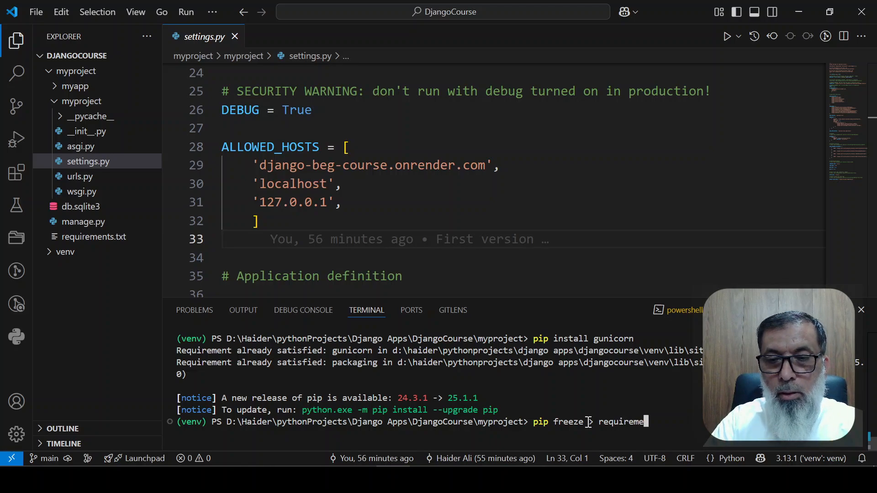
{"action": "type", "text": "nts."}
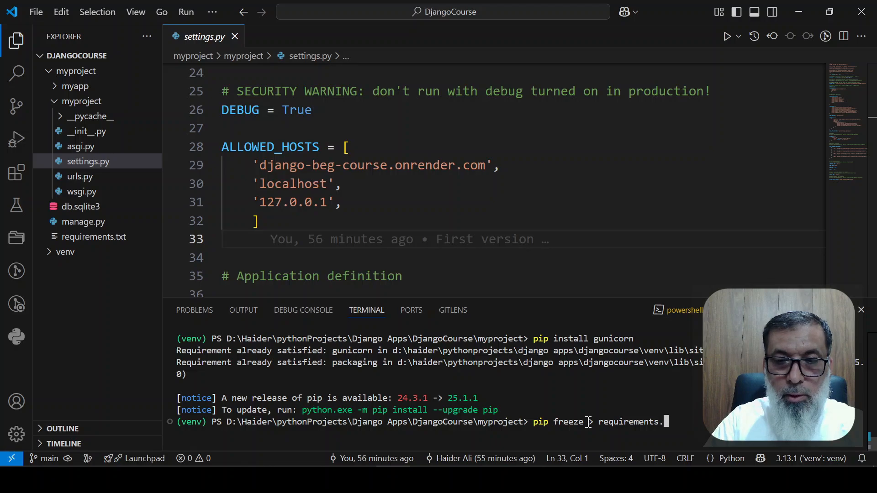
{"action": "type", "text": "txt"}
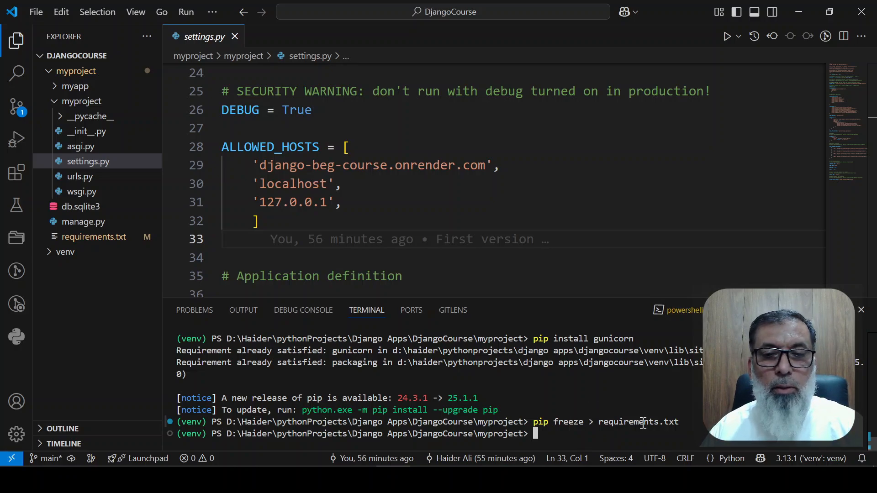
Open requirements.txt, check its gunicorn entry, and close the file again
{"action": "left_click", "coordinate": [90, 237]}
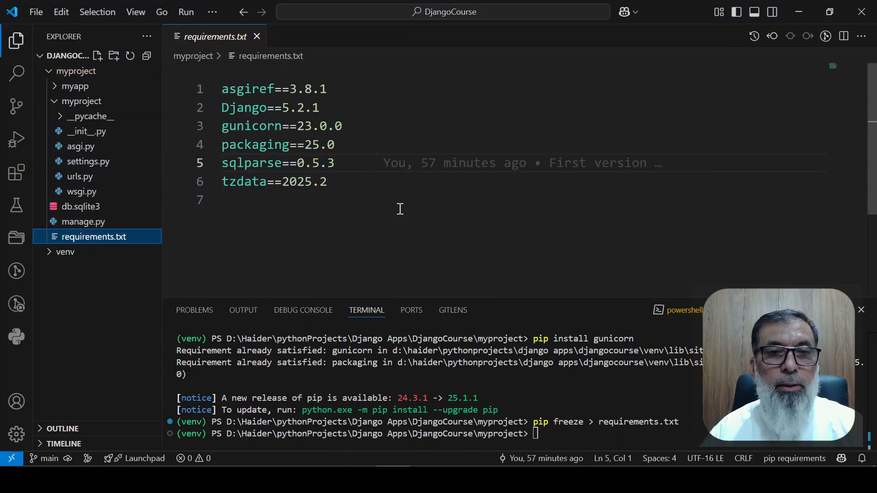
{"action": "left_click", "coordinate": [243, 126]}
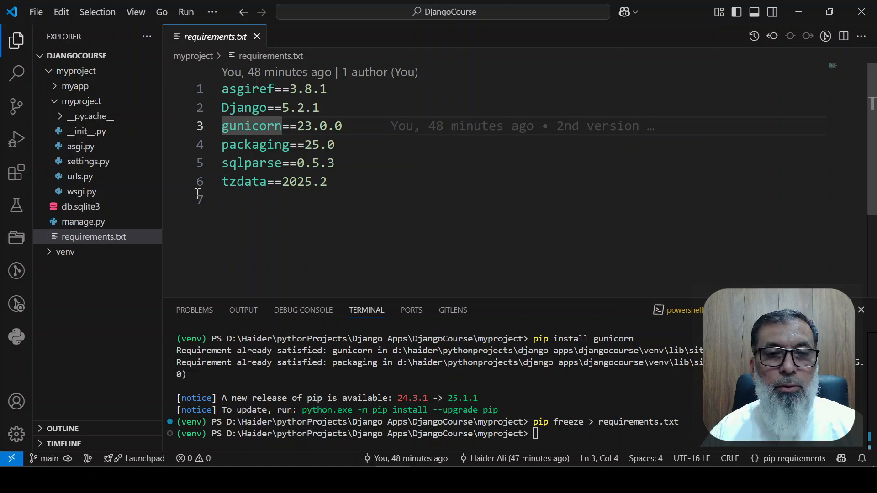
{"action": "left_click", "coordinate": [257, 36]}
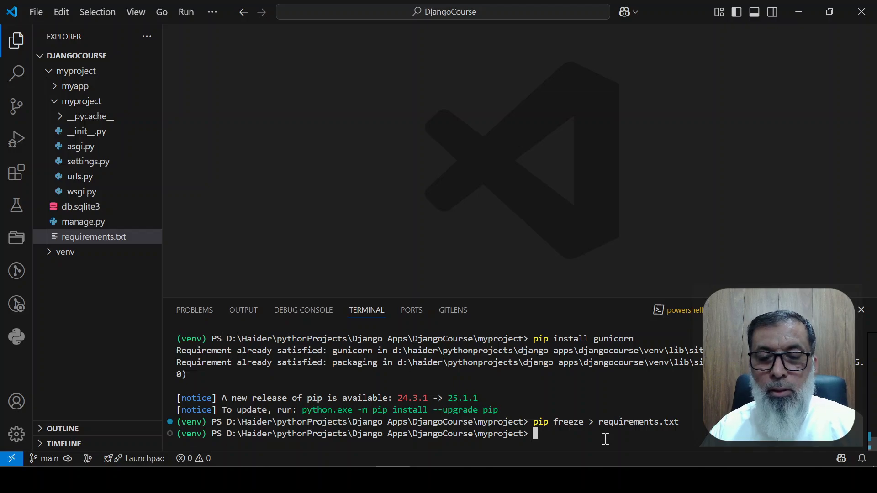
Recall and run the earlier git commit command with the -am option and the message "6th version"
{"action": "key", "text": "Up"}
{"action": "key", "text": "Up"}
{"action": "key", "text": "Up"}
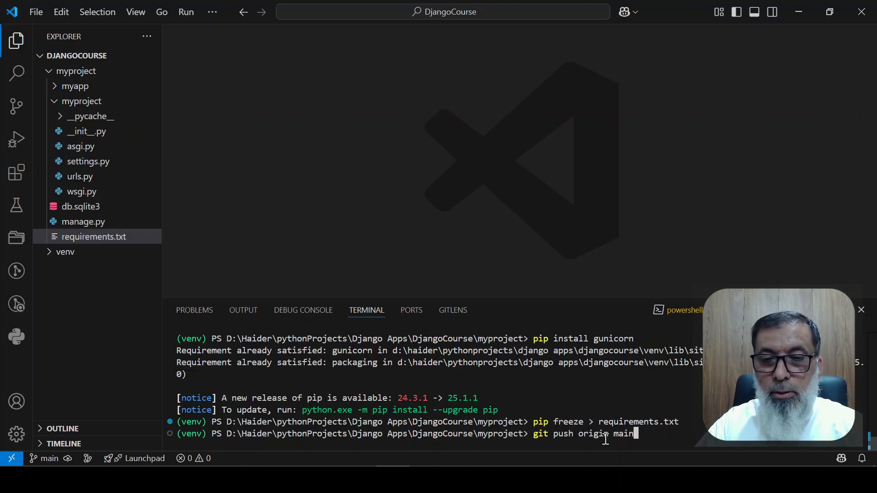
{"action": "key", "text": "Up"}
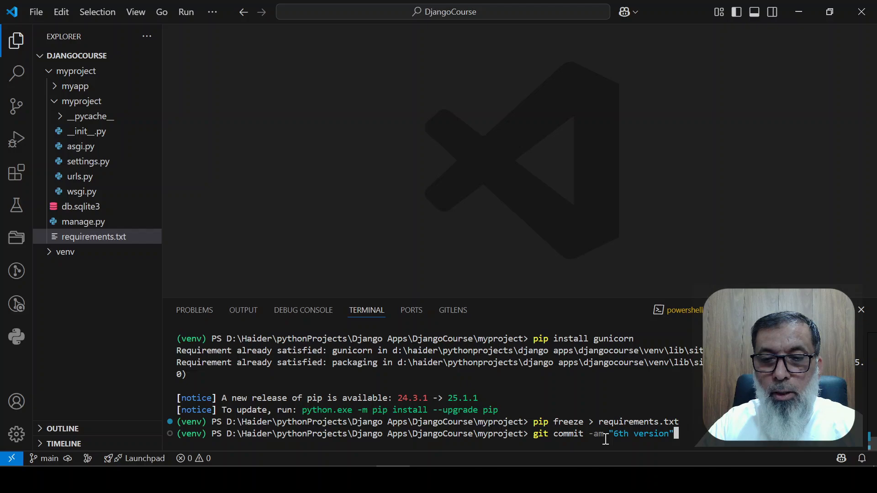
{"action": "key", "text": "Left"}
{"action": "key", "text": "Left"}
{"action": "key", "text": "Left"}
{"action": "key", "text": "Left"}
{"action": "key", "text": "Left"}
{"action": "key", "text": "Left"}
{"action": "key", "text": "Left"}
{"action": "key", "text": "Left"}
{"action": "key", "text": "Left"}
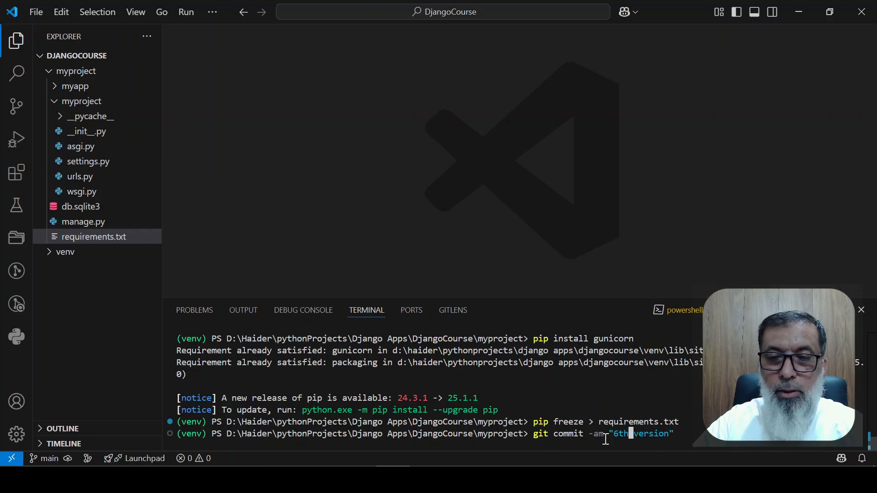
{"action": "key", "text": "Left"}
{"action": "key", "text": "Left"}
{"action": "key", "text": "Right"}
{"action": "key", "text": "Right"}
{"action": "key", "text": "Right"}
{"action": "key", "text": "Right"}
{"action": "key", "text": "Right"}
{"action": "key", "text": "Right"}
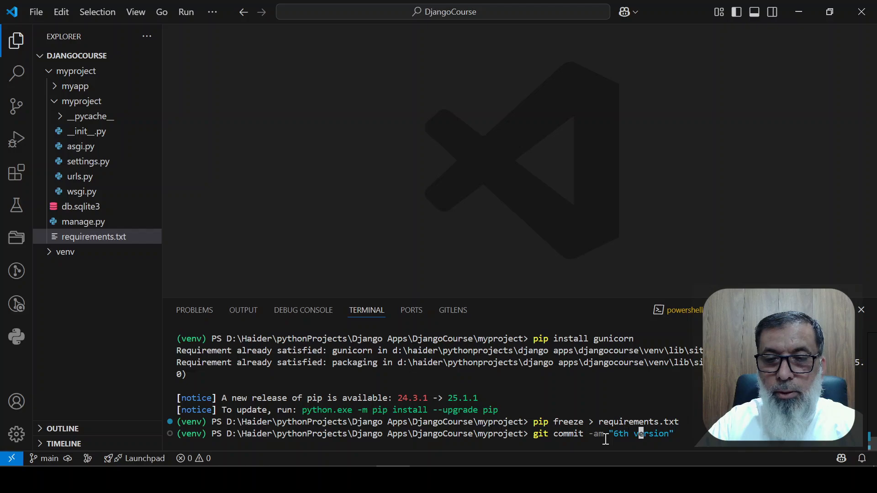
{"action": "key", "text": "Right"}
{"action": "key", "text": "Right"}
{"action": "key", "text": "Right"}
{"action": "key", "text": "Right"}
{"action": "key", "text": "Right"}
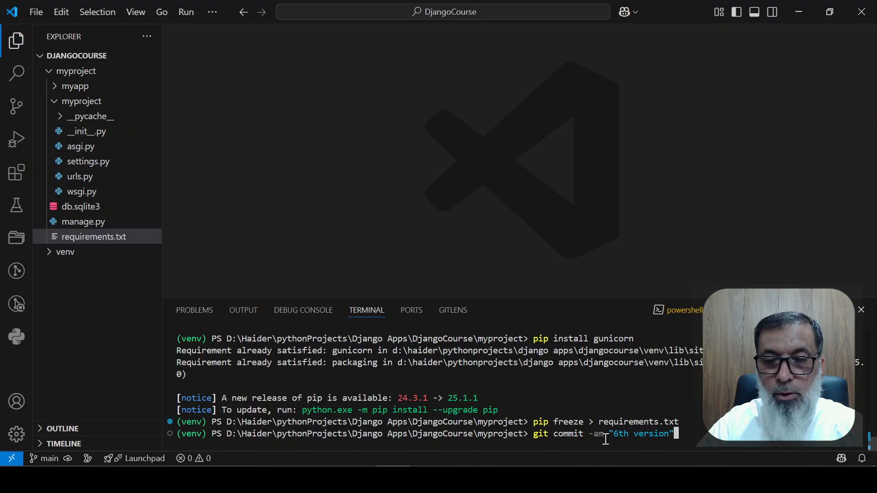
{"action": "key", "text": "Return"}
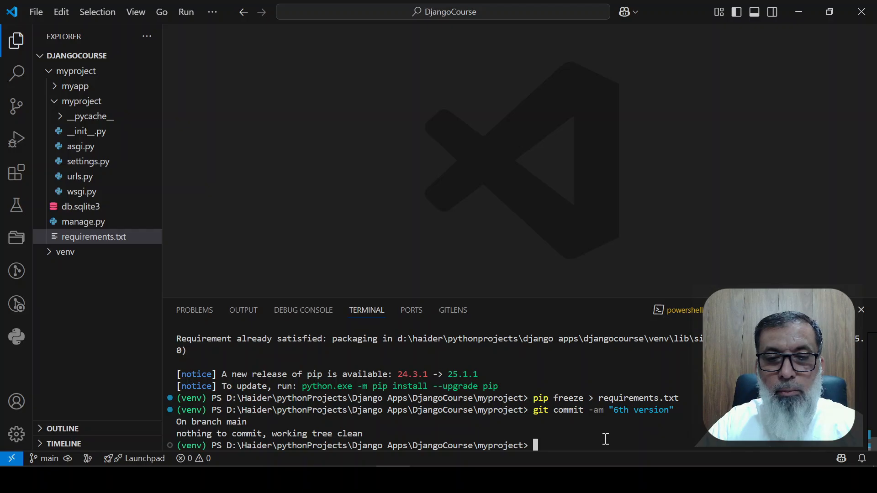
Push the main branch to the remote repository with "git push origin main"
{"action": "key", "text": "Up"}
{"action": "key", "text": "Up"}
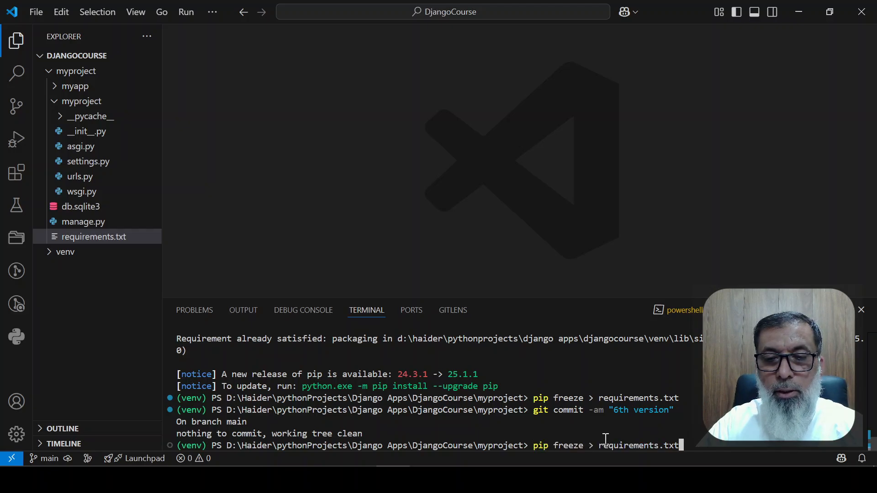
{"action": "key", "text": "Up"}
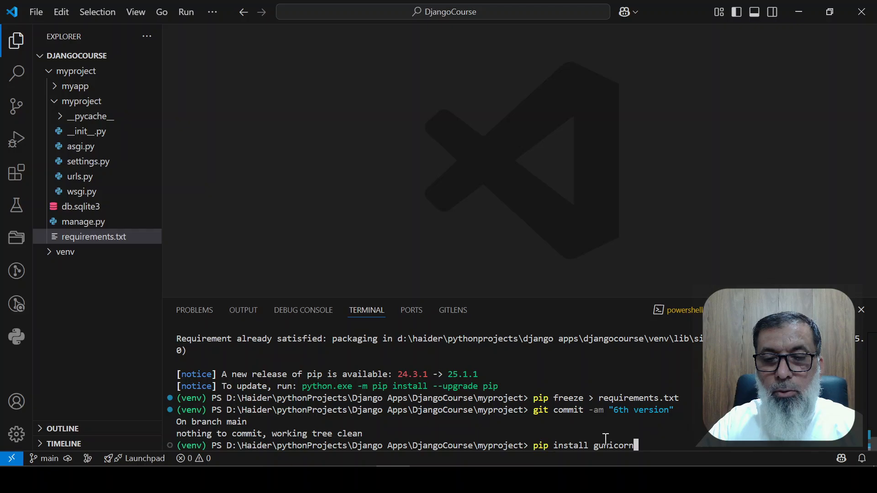
{"action": "key", "text": "Up"}
{"action": "key", "text": "Up"}
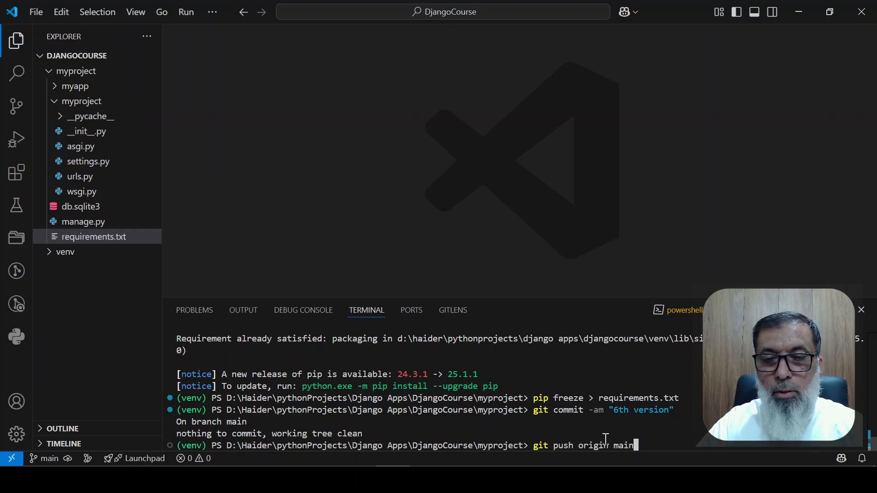
{"action": "key", "text": "Return"}
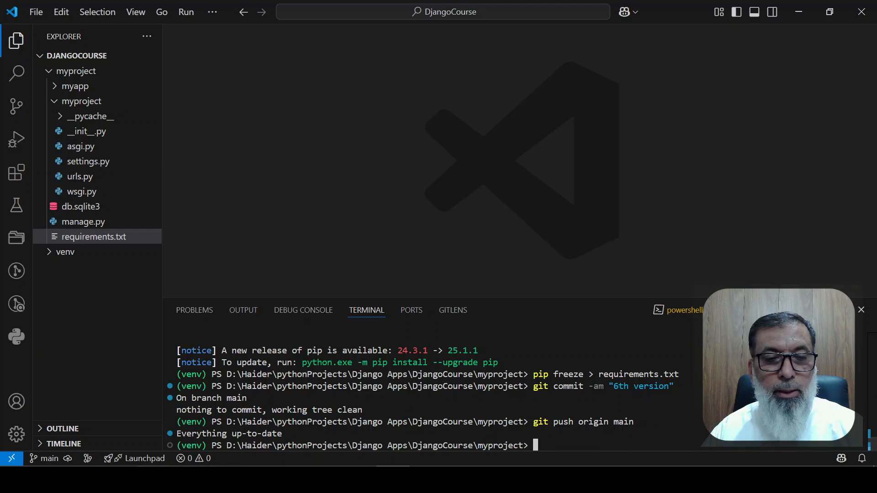
Switch to GitHub in Chrome, open the django_beg_course repository, and examine its files and commit messages
{"action": "left_click", "coordinate": [153, 479]}
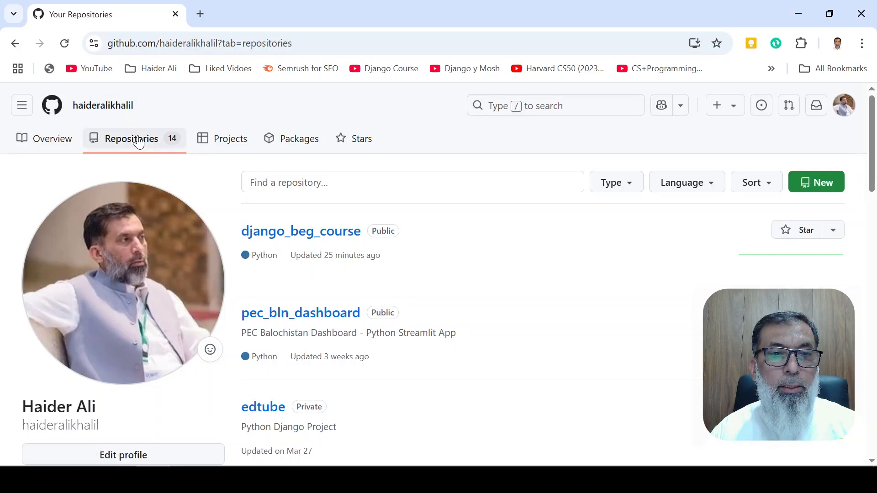
{"action": "left_click", "coordinate": [308, 244]}
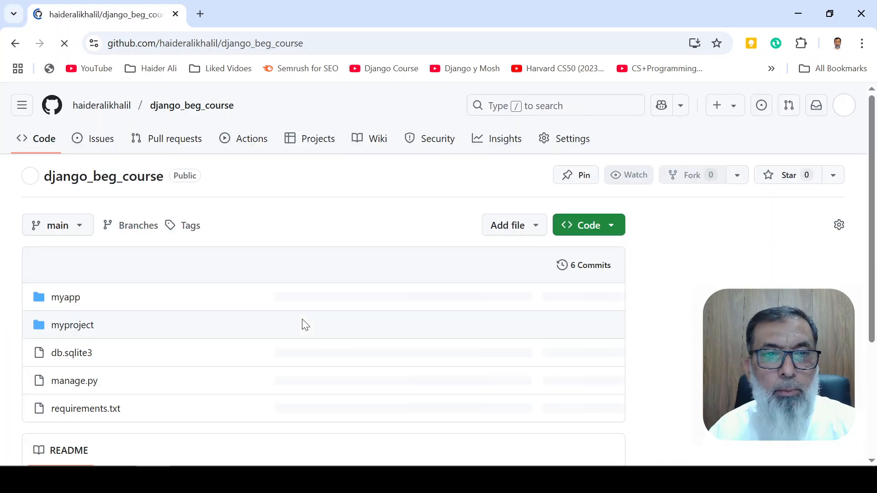
{"action": "scroll", "coordinate": [303, 323], "scroll_direction": "down", "scroll_amount": 4}
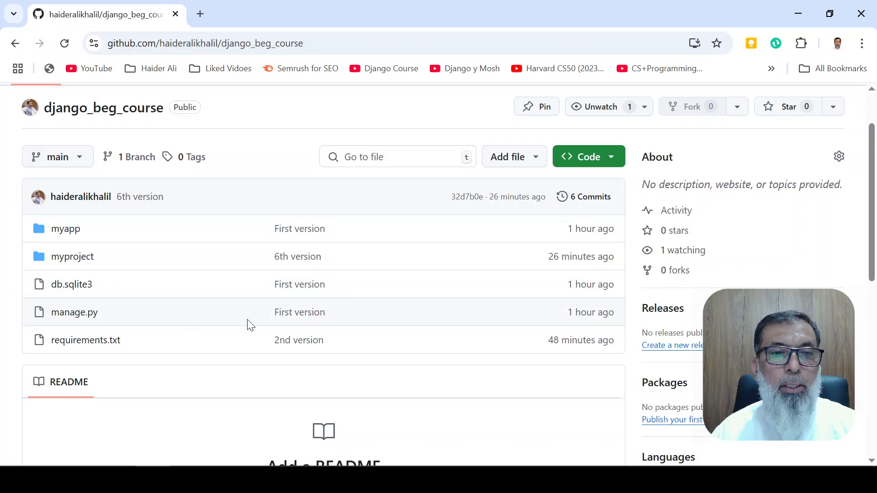
Open render.com in a new browser tab and go to the Render dashboard
{"action": "left_click", "coordinate": [199, 15]}
{"action": "type", "text": "re"}
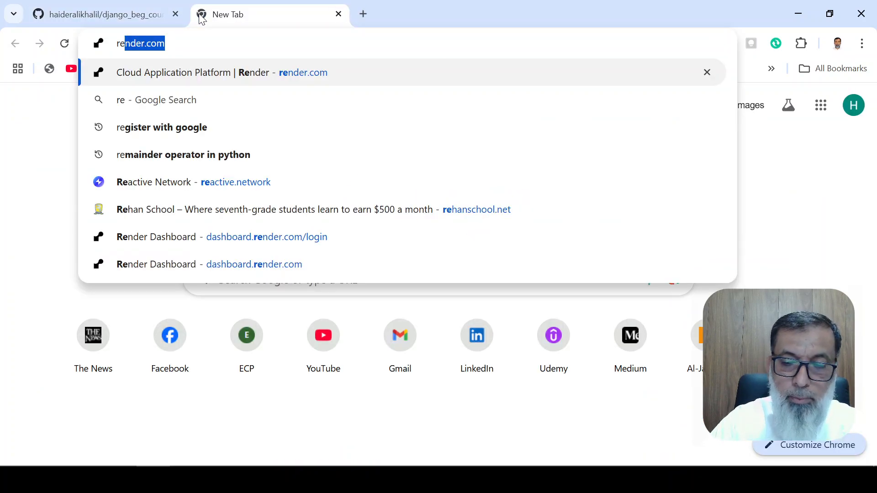
{"action": "key", "text": "Return"}
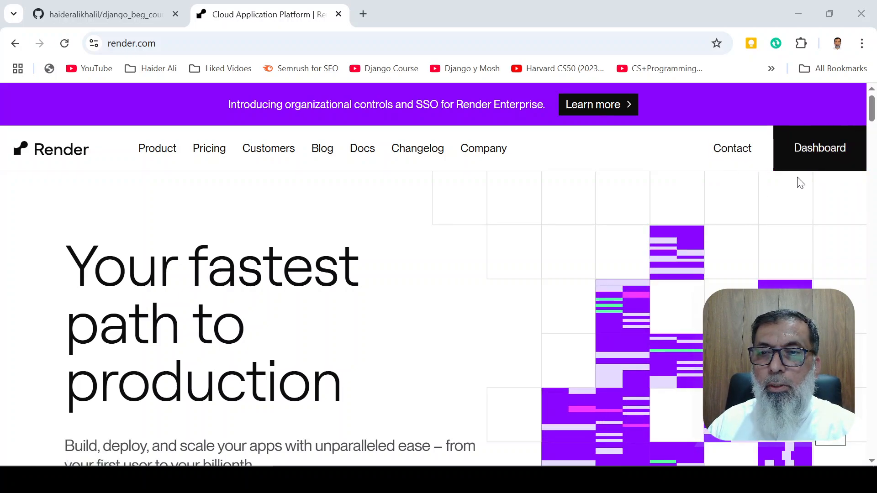
{"action": "left_click", "coordinate": [817, 151]}
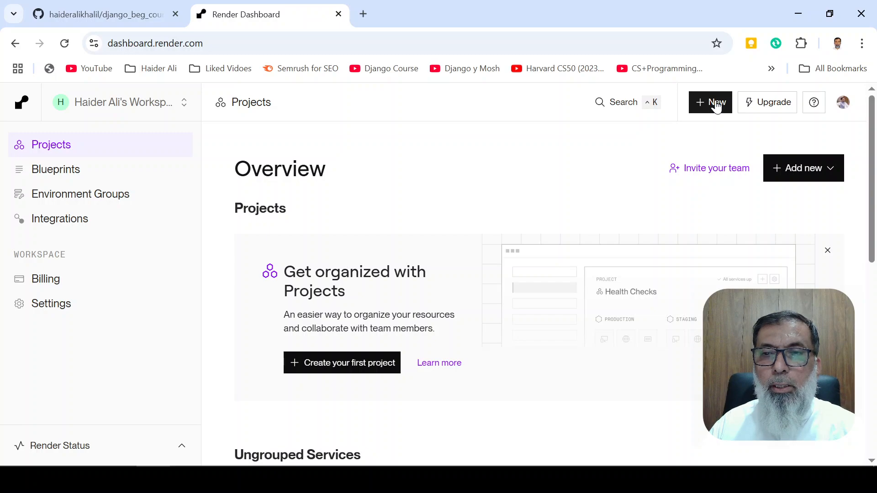
Start creating a new web service in the Render dashboard
{"action": "left_click", "coordinate": [717, 103]}
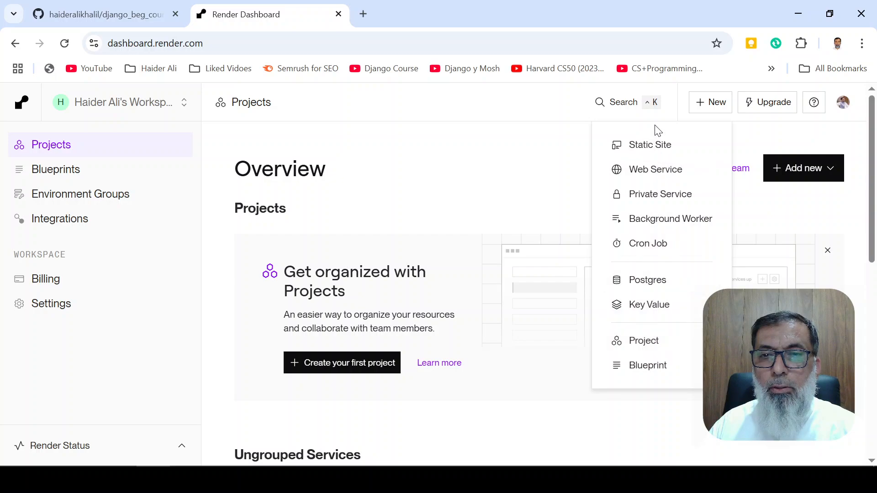
{"action": "left_click", "coordinate": [656, 173]}
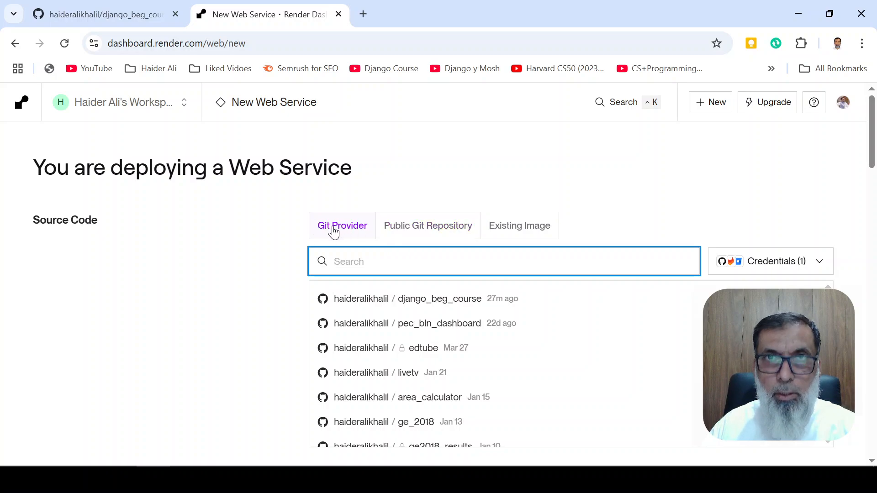
{"action": "left_click", "coordinate": [447, 230]}
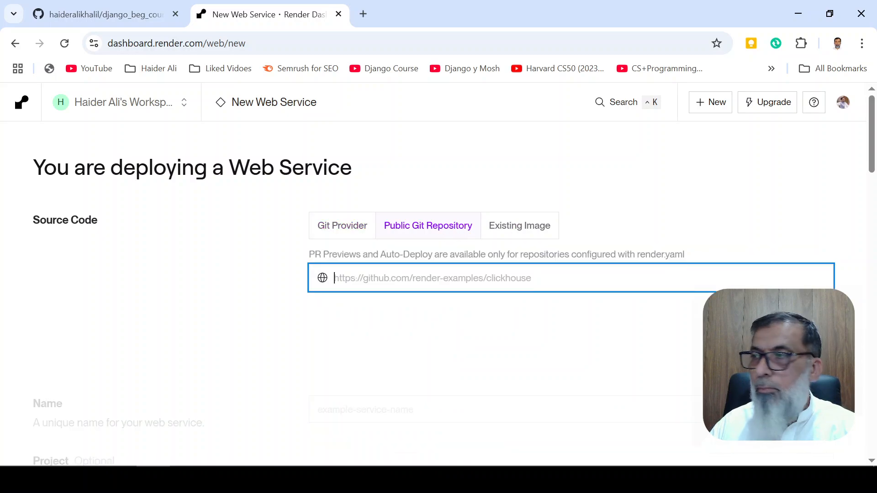
{"action": "left_click", "coordinate": [256, 480]}
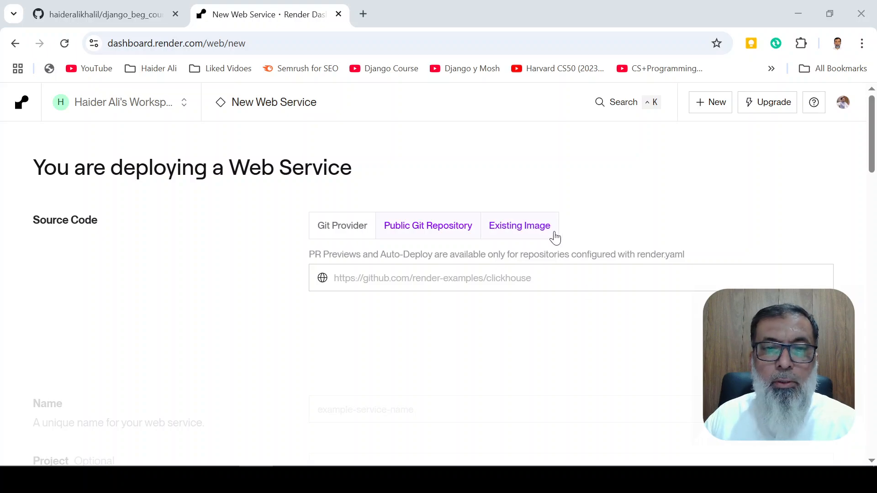
{"action": "left_click", "coordinate": [396, 228]}
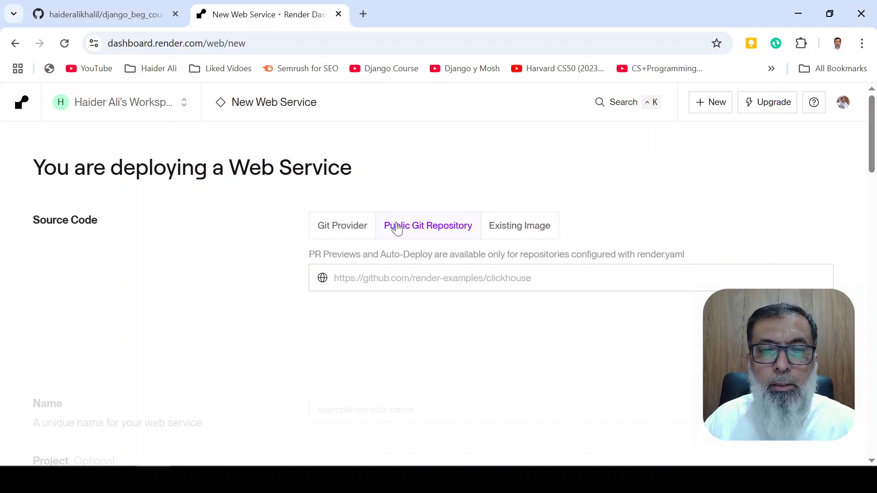
{"action": "left_click", "coordinate": [526, 236]}
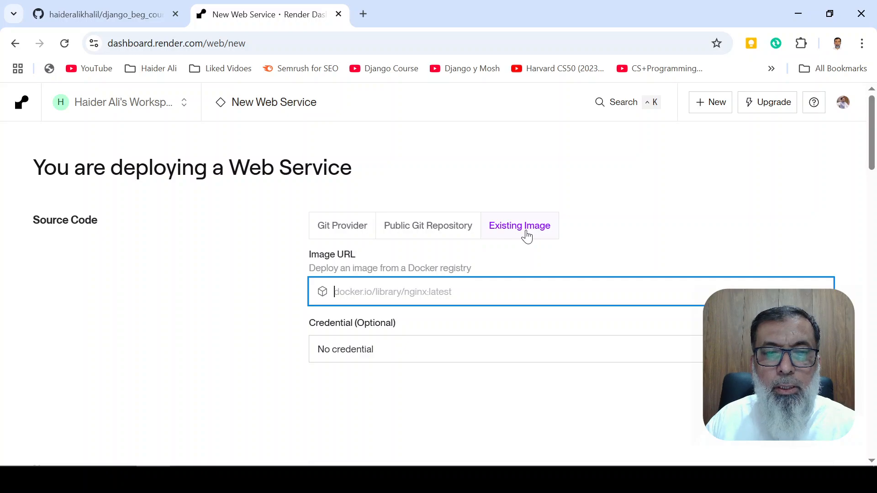
Select the django_beg_course repository from the Git provider as source code and check its name against the GitHub page
{"action": "left_click", "coordinate": [338, 230]}
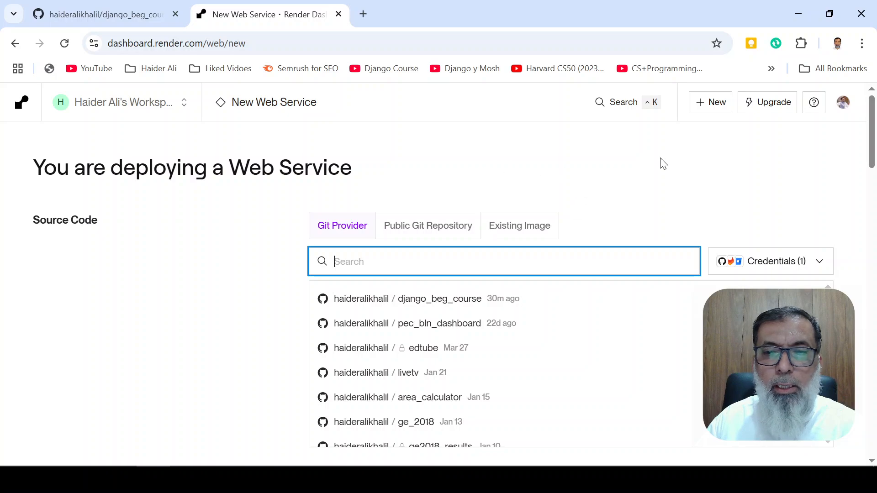
{"action": "left_click", "coordinate": [439, 302]}
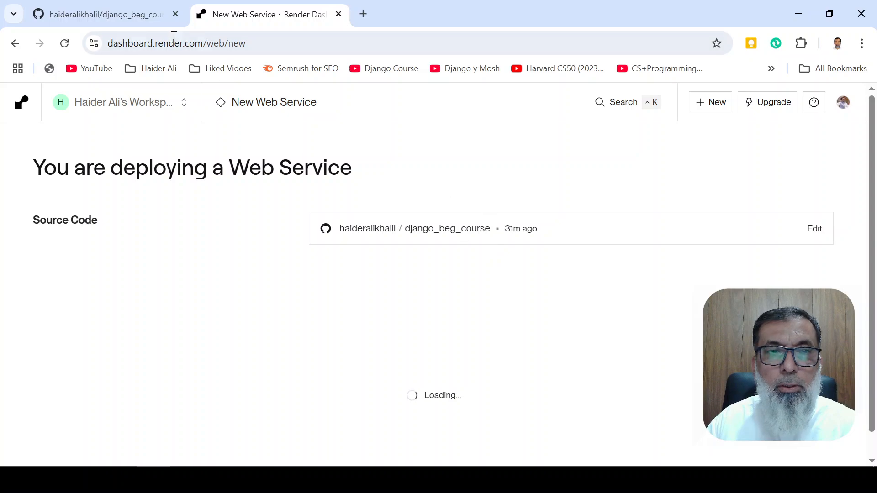
{"action": "left_click", "coordinate": [111, 14]}
{"action": "scroll", "coordinate": [154, 148], "scroll_direction": "up", "scroll_amount": 2}
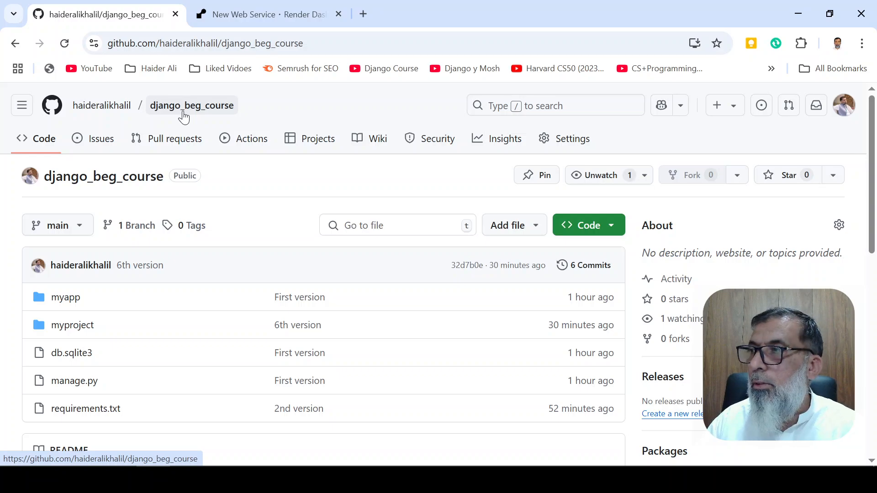
{"action": "left_click", "coordinate": [274, 13]}
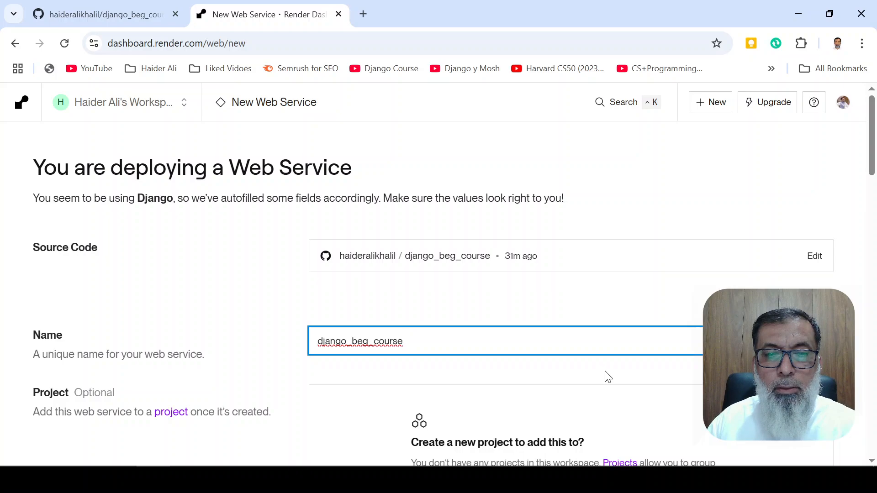
Review the web service settings from the name to the start command and choose the Free instance type
{"action": "scroll", "coordinate": [605, 376], "scroll_direction": "down", "scroll_amount": 4}
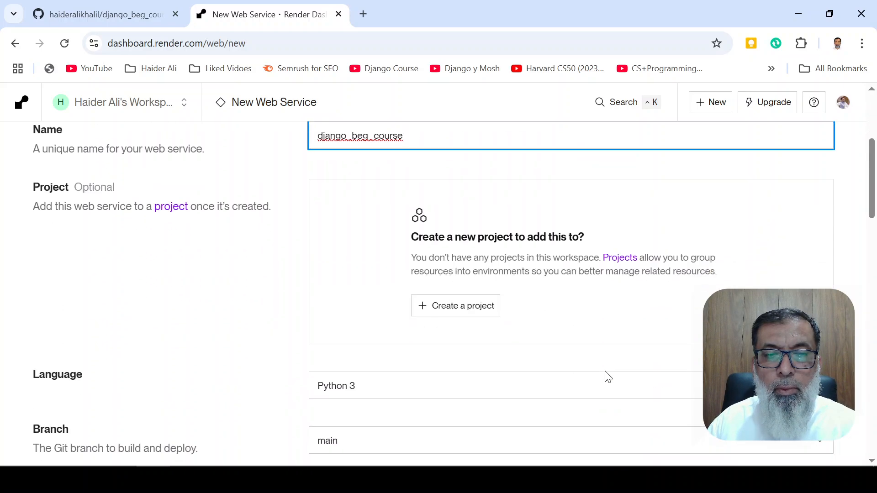
{"action": "scroll", "coordinate": [549, 370], "scroll_direction": "down", "scroll_amount": 3}
{"action": "scroll", "coordinate": [391, 380], "scroll_direction": "down", "scroll_amount": 1}
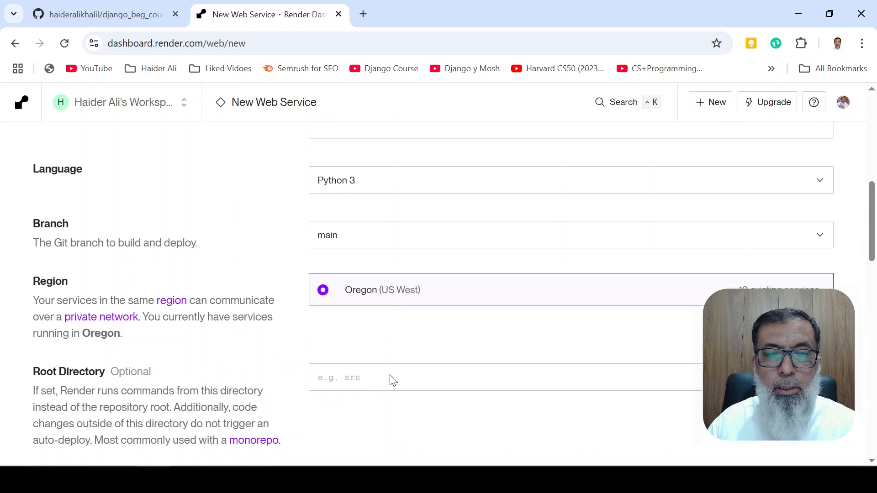
{"action": "scroll", "coordinate": [501, 351], "scroll_direction": "up", "scroll_amount": 8}
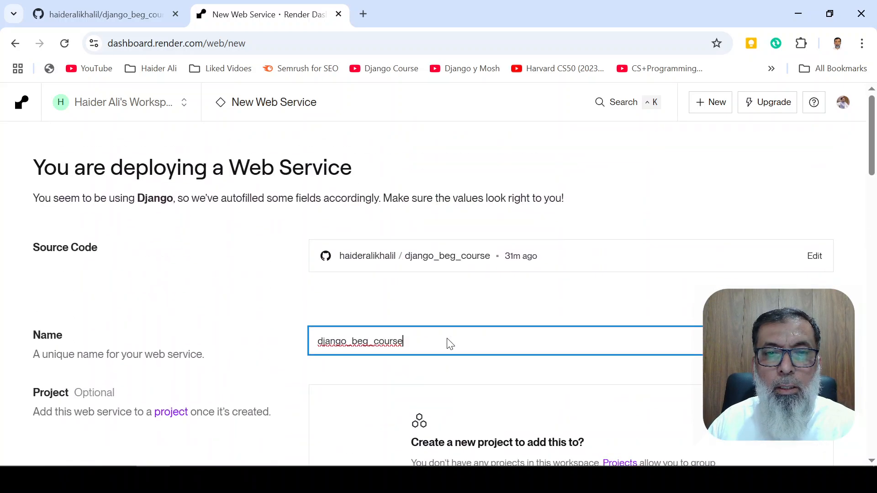
{"action": "scroll", "coordinate": [460, 339], "scroll_direction": "down", "scroll_amount": 4}
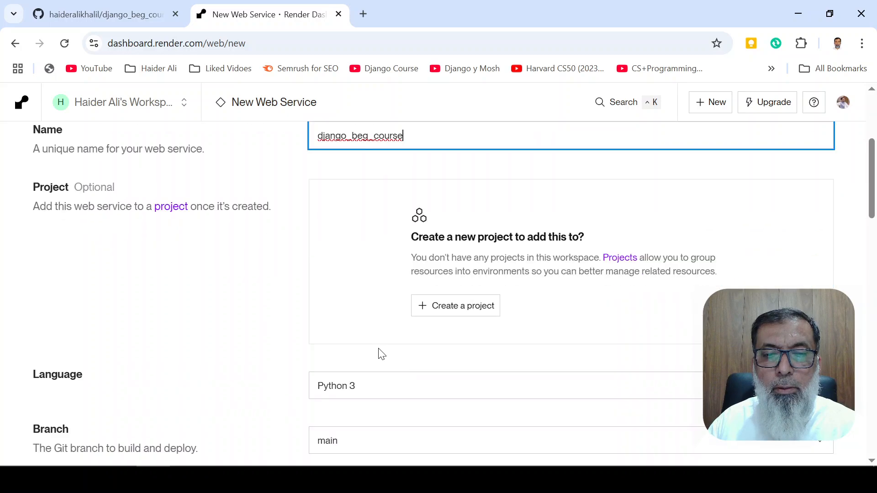
{"action": "scroll", "coordinate": [379, 354], "scroll_direction": "down", "scroll_amount": 3}
{"action": "scroll", "coordinate": [384, 355], "scroll_direction": "down", "scroll_amount": 4}
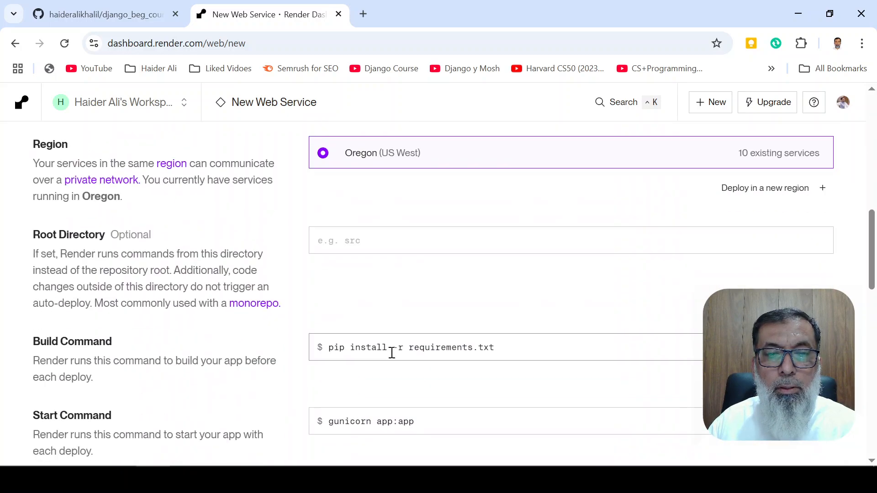
{"action": "scroll", "coordinate": [547, 352], "scroll_direction": "down", "scroll_amount": 3}
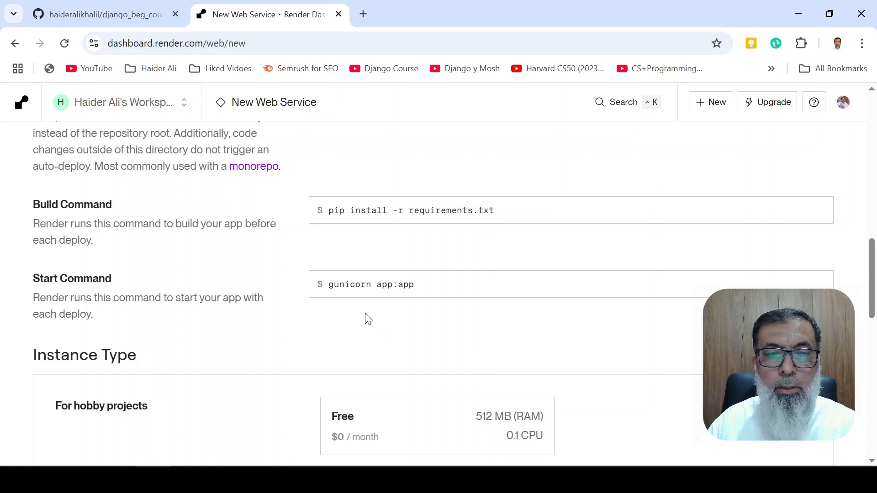
{"action": "scroll", "coordinate": [451, 354], "scroll_direction": "down", "scroll_amount": 5}
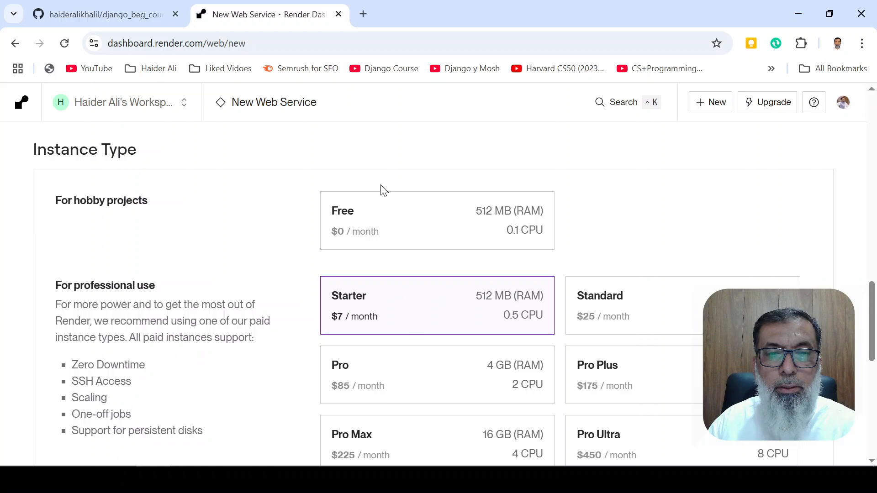
{"action": "left_click", "coordinate": [380, 214]}
{"action": "scroll", "coordinate": [333, 254], "scroll_direction": "up", "scroll_amount": 3}
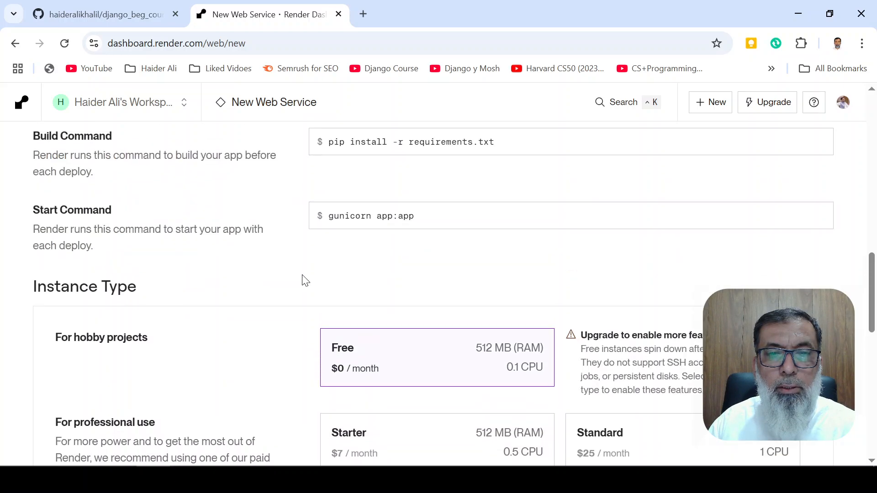
{"action": "scroll", "coordinate": [306, 280], "scroll_direction": "down", "scroll_amount": 15}
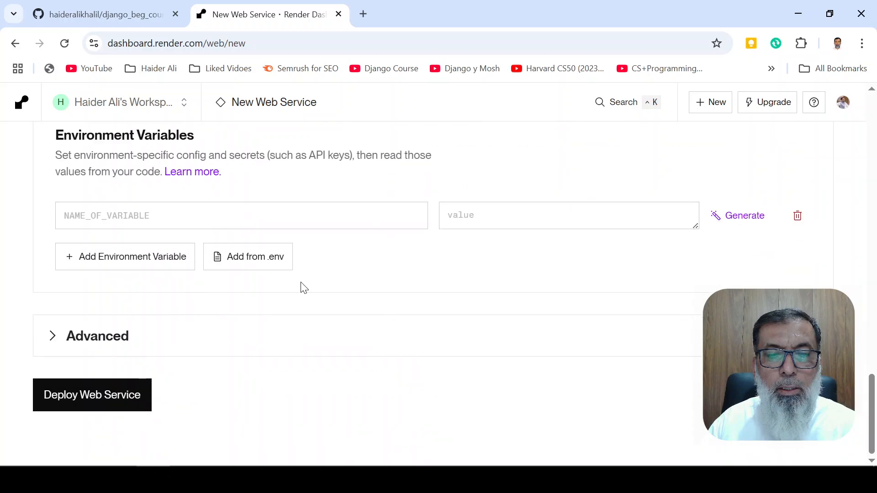
Try changing the start command to "gunicorn app:myapp" and remove the added text again
{"action": "scroll", "coordinate": [303, 287], "scroll_direction": "up", "scroll_amount": 12}
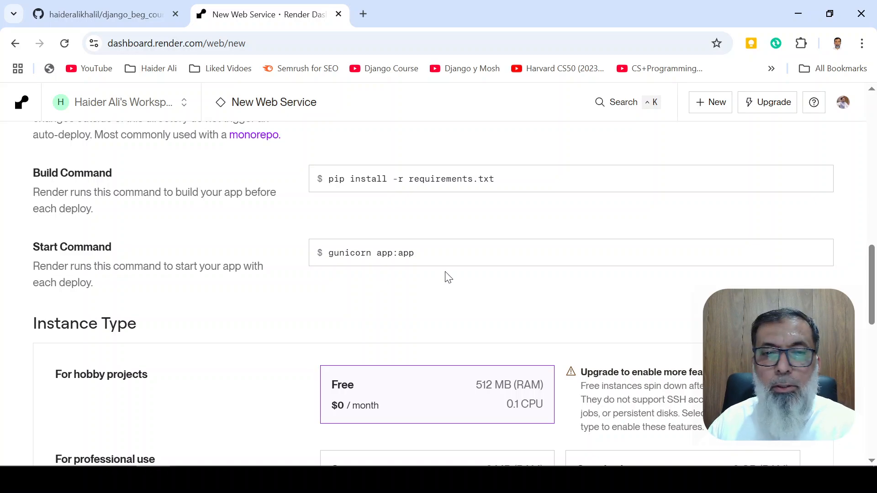
{"action": "left_click", "coordinate": [401, 257]}
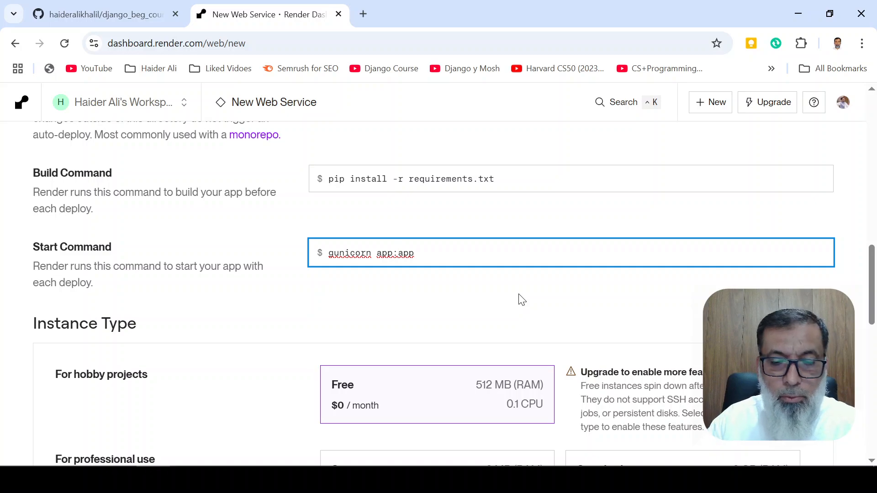
{"action": "type", "text": "my"}
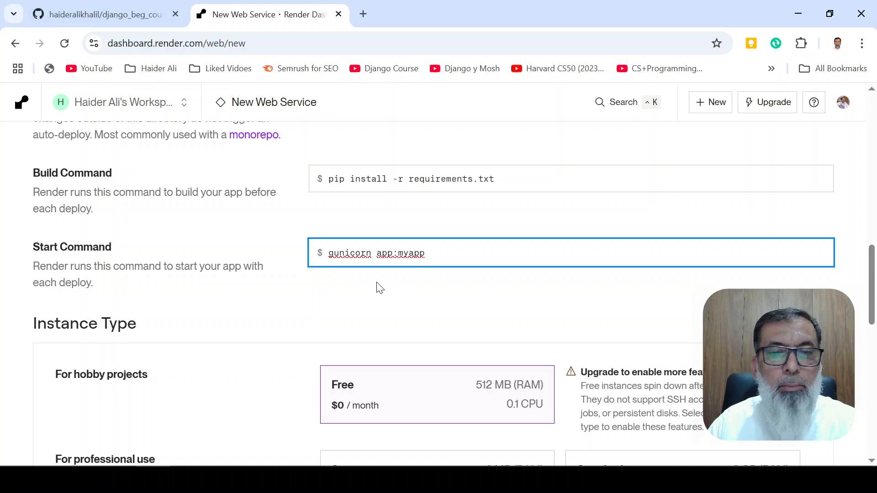
{"action": "key", "text": "BackSpace"}
{"action": "key", "text": "BackSpace"}
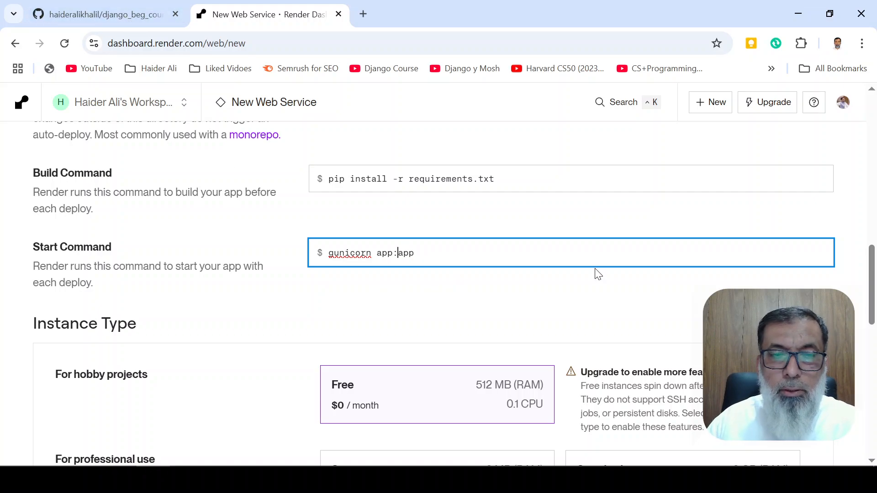
Deploy the django_beg_course web service on the Free instance with the start command "gunicorn app:app"
{"action": "scroll", "coordinate": [427, 313], "scroll_direction": "down", "scroll_amount": 10}
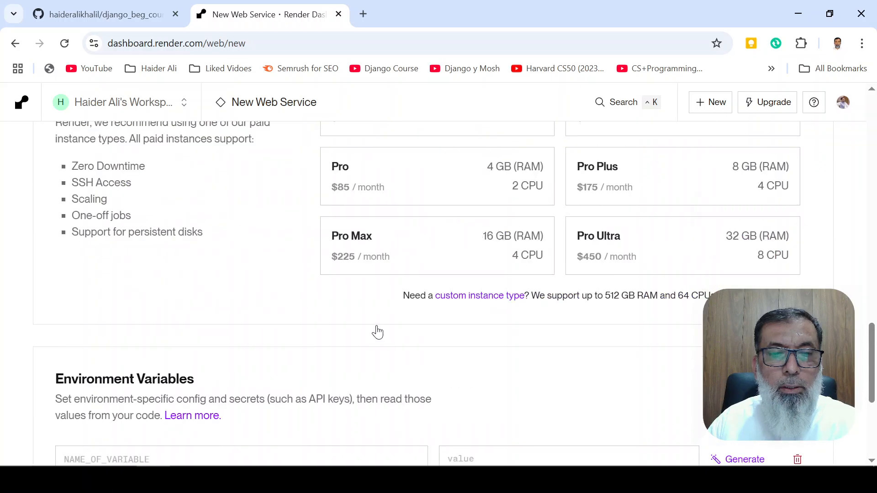
{"action": "scroll", "coordinate": [378, 315], "scroll_direction": "up", "scroll_amount": 10}
{"action": "scroll", "coordinate": [438, 379], "scroll_direction": "down", "scroll_amount": 5}
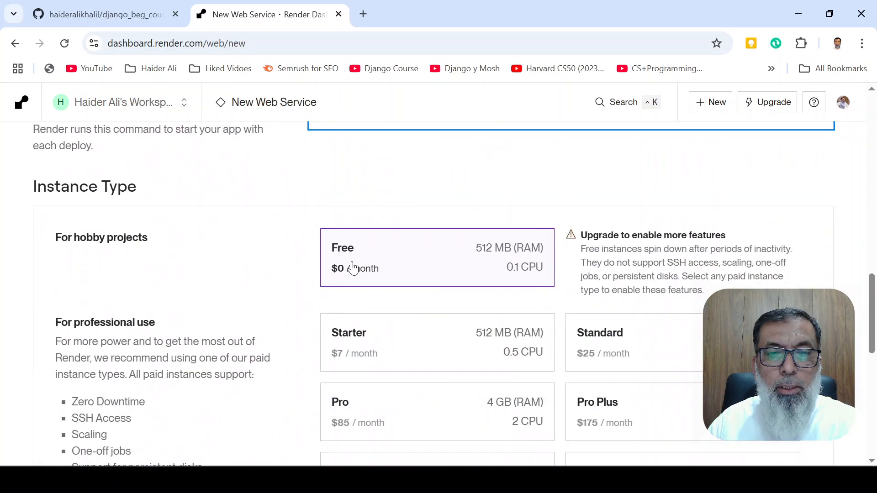
{"action": "scroll", "coordinate": [274, 366], "scroll_direction": "down", "scroll_amount": 10}
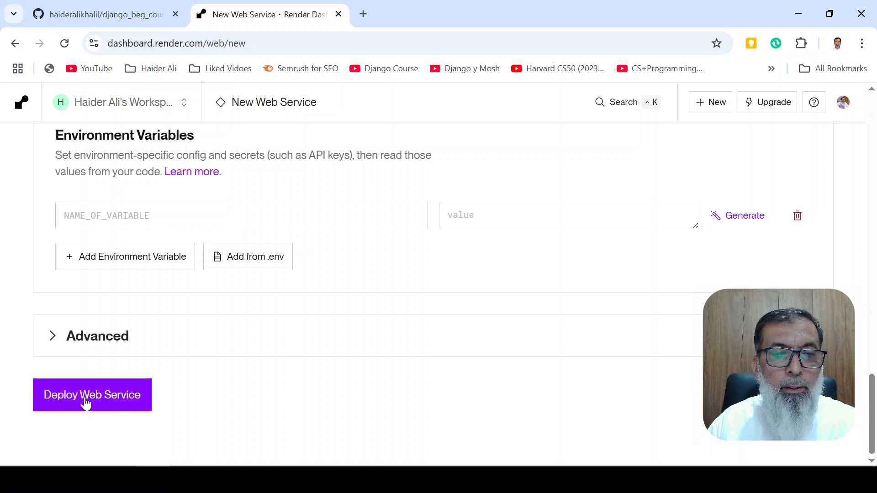
{"action": "left_click", "coordinate": [86, 403]}
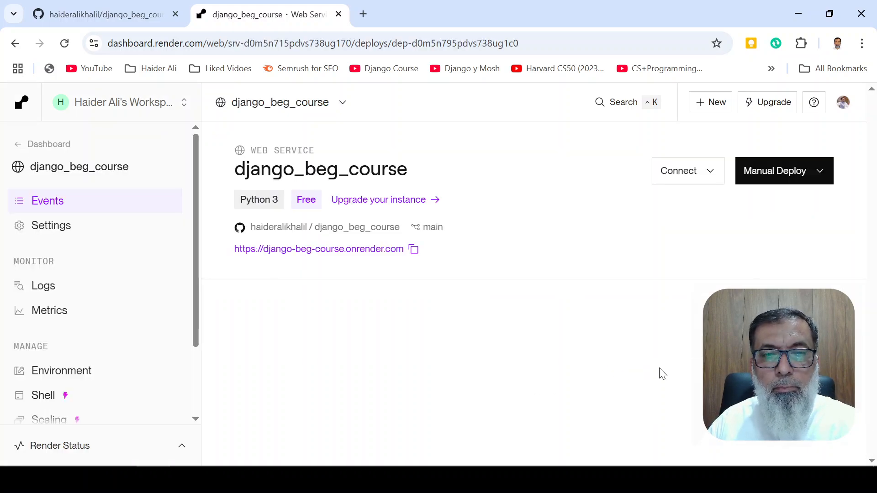
Examine the build and deploy logs of the django_beg_course service, including the module error traceback
{"action": "scroll", "coordinate": [624, 317], "scroll_direction": "down", "scroll_amount": 3}
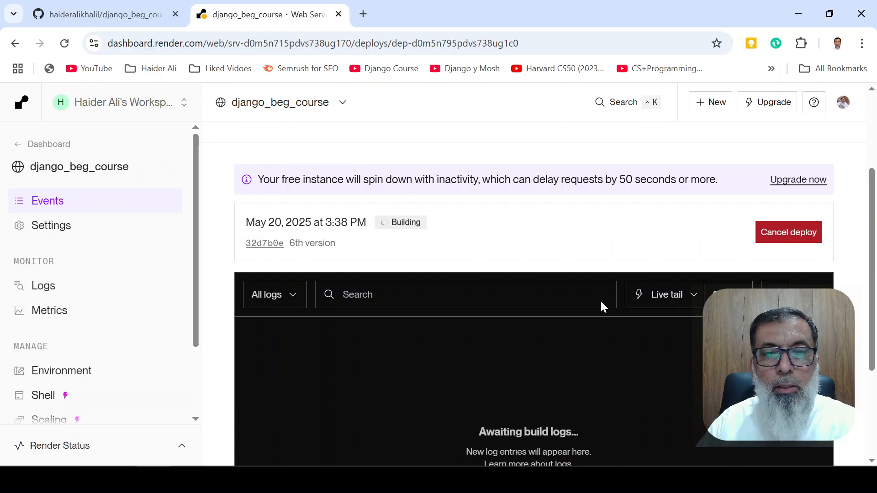
{"action": "scroll", "coordinate": [640, 338], "scroll_direction": "down", "scroll_amount": 3}
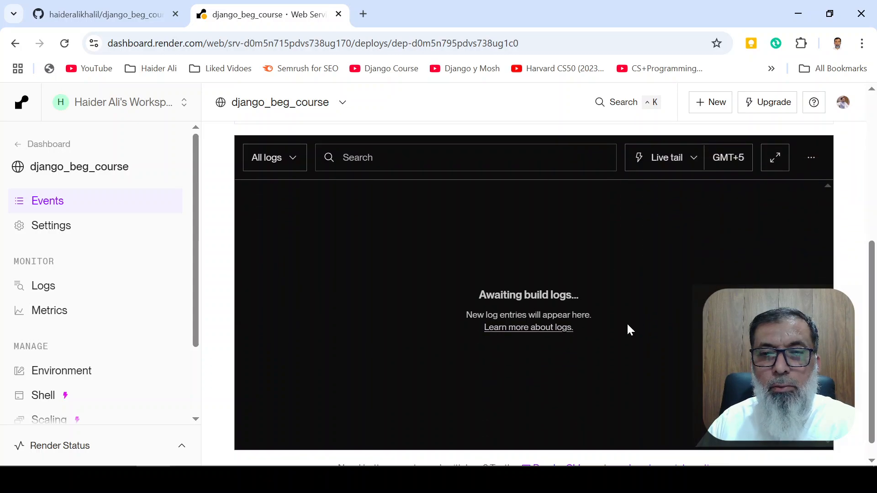
{"action": "scroll", "coordinate": [628, 325], "scroll_direction": "up", "scroll_amount": 3}
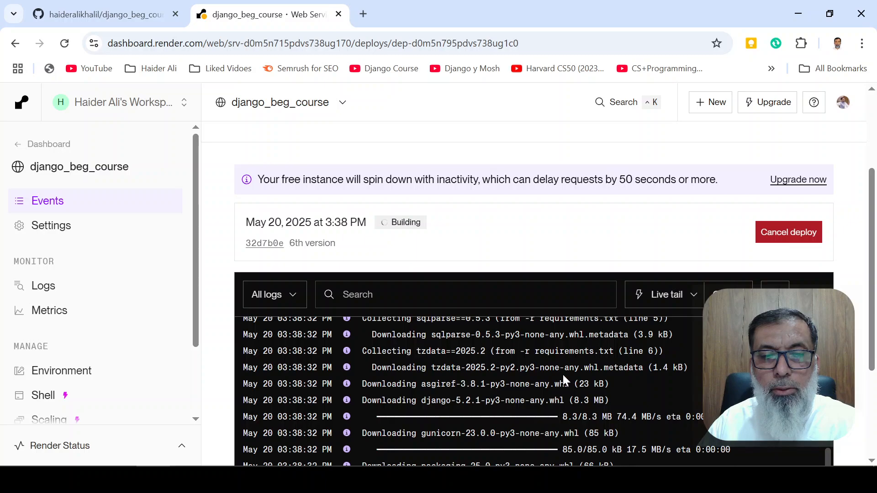
{"action": "scroll", "coordinate": [665, 386], "scroll_direction": "down", "scroll_amount": 2}
{"action": "scroll", "coordinate": [470, 377], "scroll_direction": "down", "scroll_amount": 2}
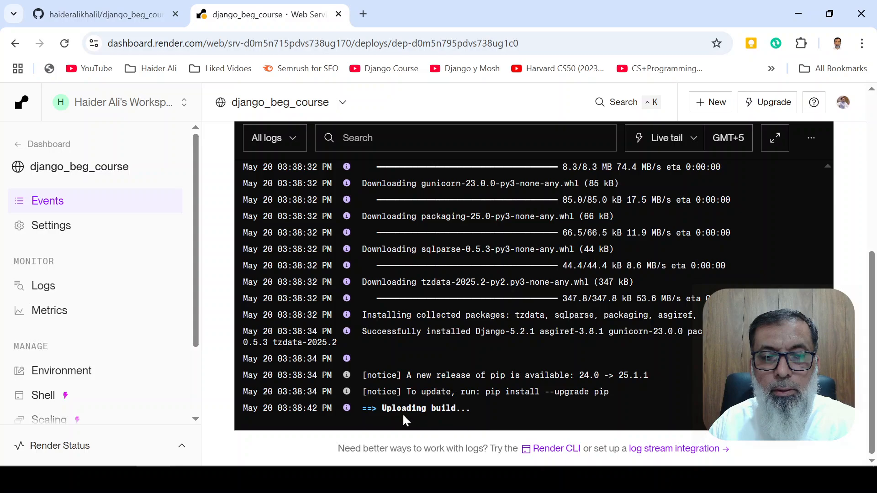
{"action": "scroll", "coordinate": [516, 355], "scroll_direction": "up", "scroll_amount": 4}
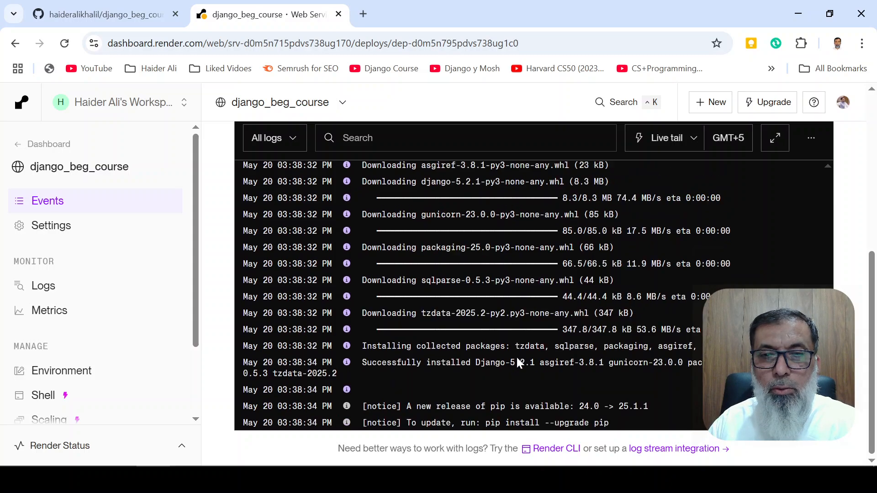
{"action": "scroll", "coordinate": [516, 354], "scroll_direction": "down", "scroll_amount": 4}
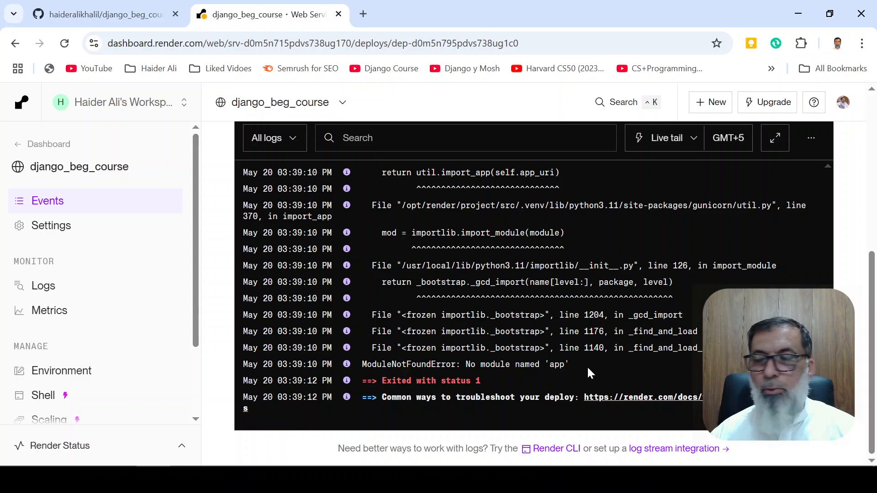
{"action": "mouse_move", "coordinate": [290, 399]}
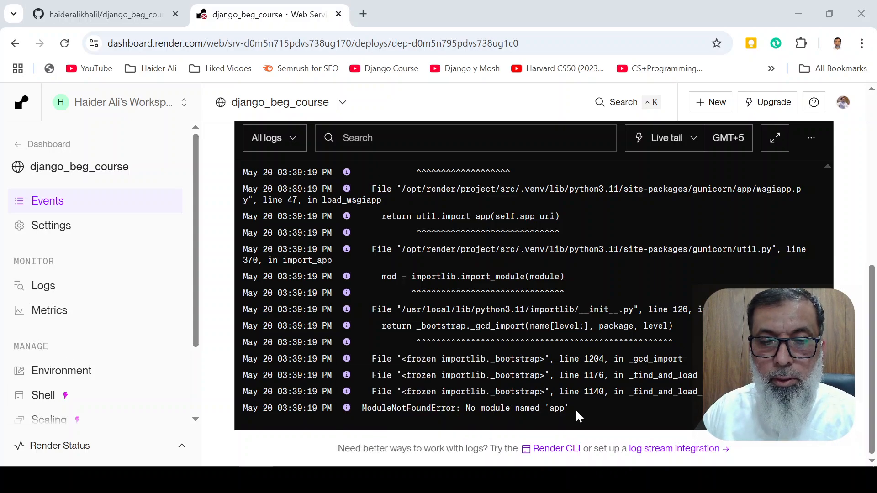
{"action": "scroll", "coordinate": [530, 297], "scroll_direction": "up", "scroll_amount": 10}
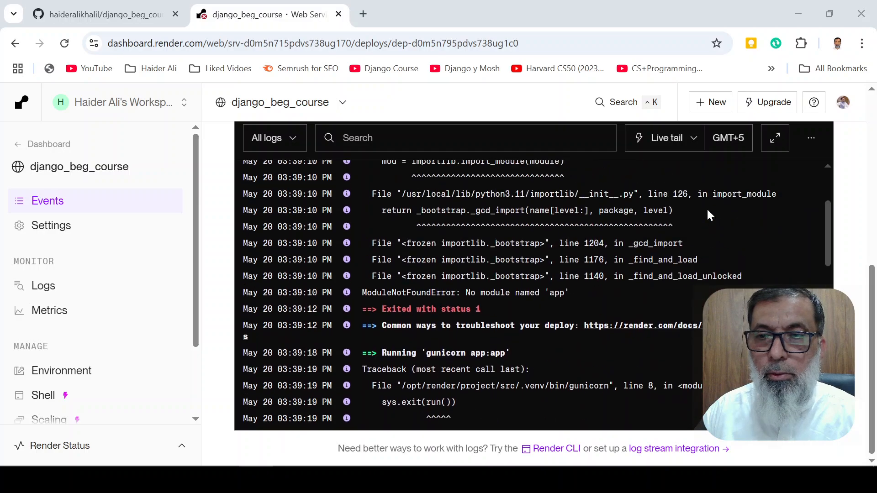
Recheck the failed deploy's status and traceback for django_beg_course and look over the available manual deploy options
{"action": "left_click_drag", "start_coordinate": [868, 286], "coordinate": [865, 112]}
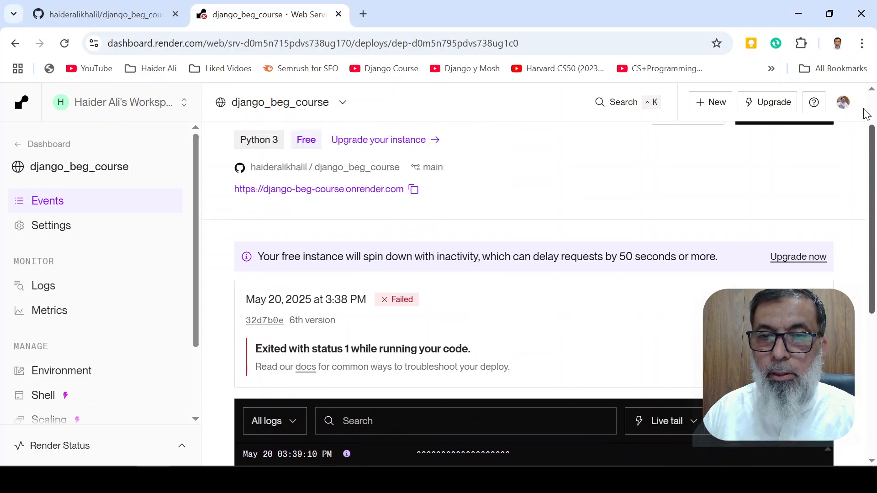
{"action": "scroll", "coordinate": [457, 319], "scroll_direction": "down", "scroll_amount": 10}
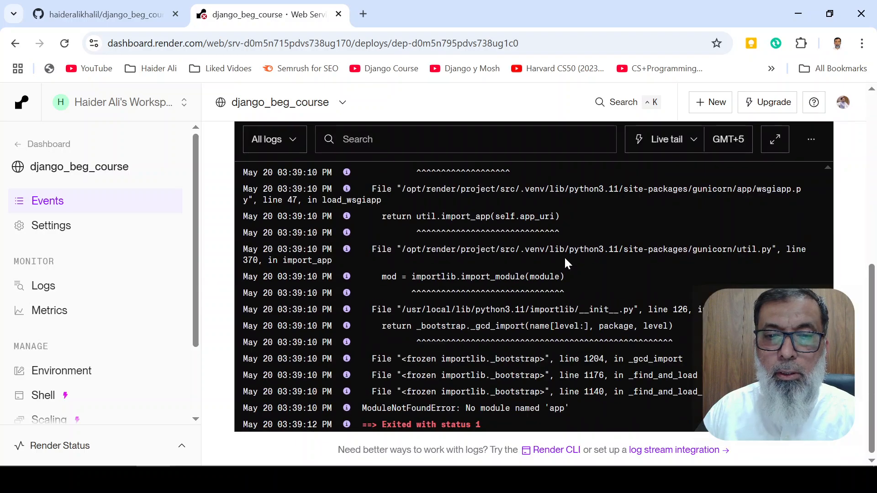
{"action": "scroll", "coordinate": [401, 337], "scroll_direction": "up", "scroll_amount": 5}
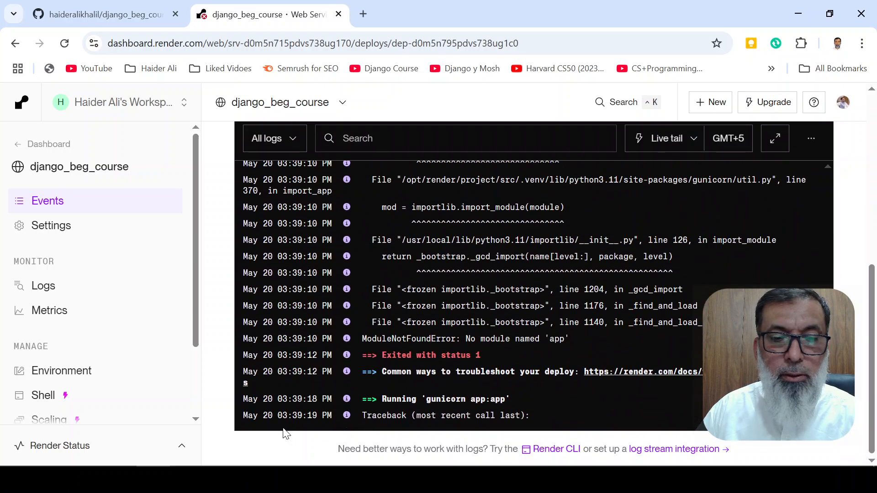
{"action": "scroll", "coordinate": [777, 320], "scroll_direction": "up", "scroll_amount": 8}
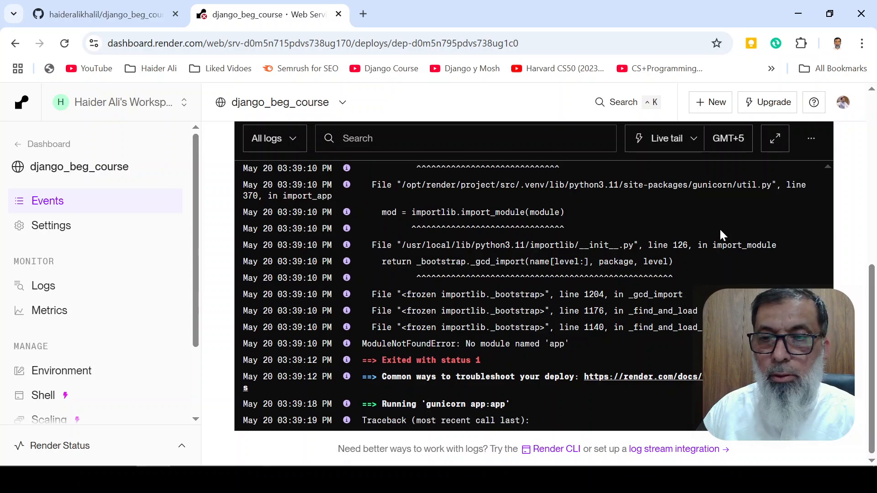
{"action": "scroll", "coordinate": [462, 286], "scroll_direction": "up", "scroll_amount": 7}
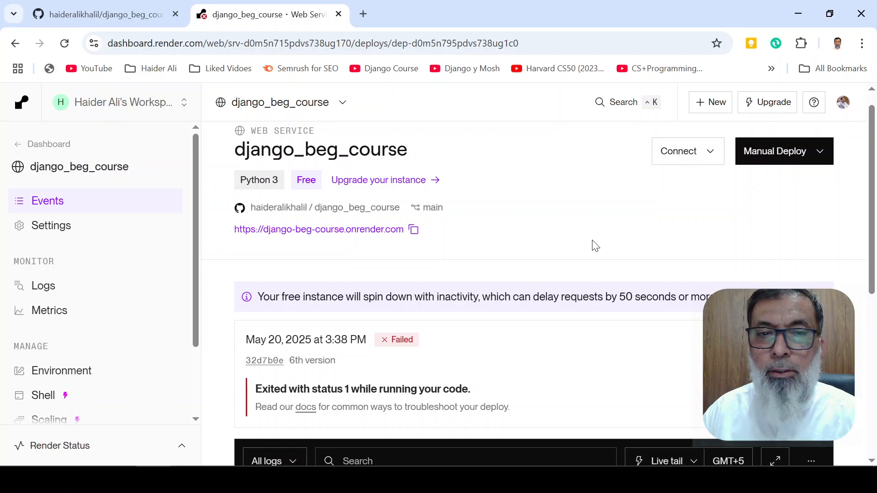
{"action": "scroll", "coordinate": [540, 309], "scroll_direction": "down", "scroll_amount": 3}
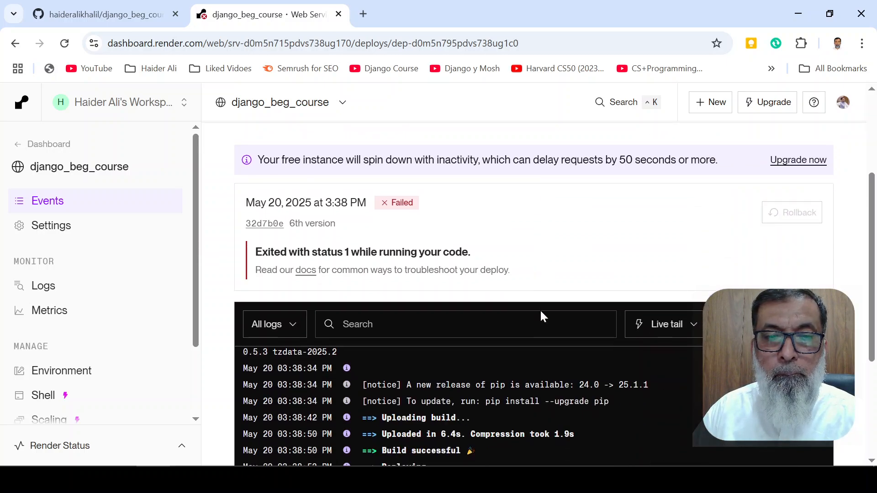
{"action": "scroll", "coordinate": [541, 310], "scroll_direction": "up", "scroll_amount": 4}
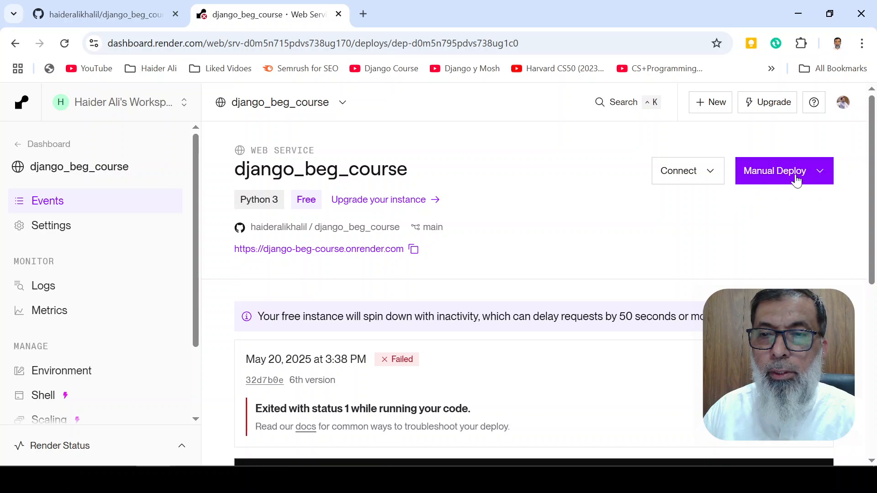
{"action": "left_click", "coordinate": [828, 180]}
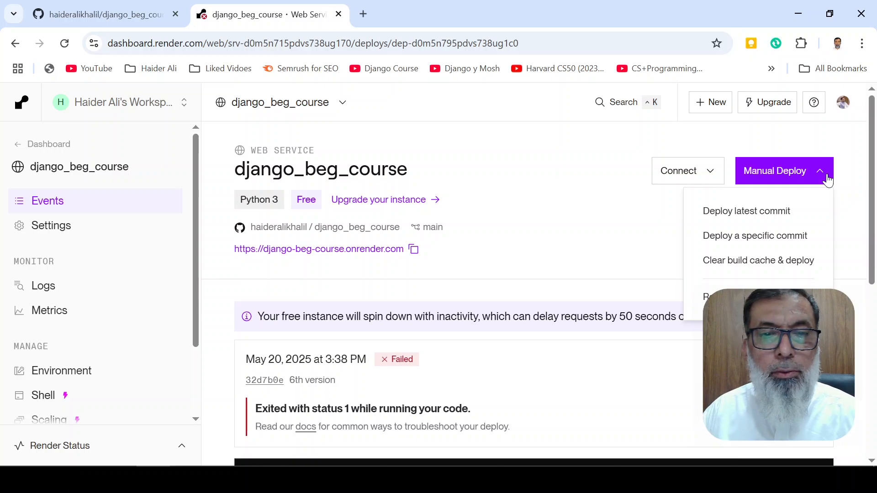
{"action": "left_click", "coordinate": [502, 238]}
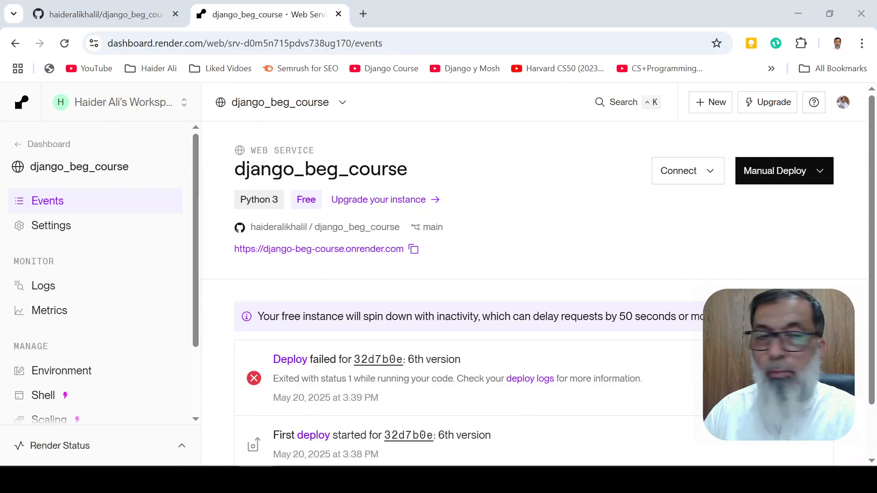
Open the django_beg_course service settings and locate the Start Command
{"action": "left_click", "coordinate": [80, 235]}
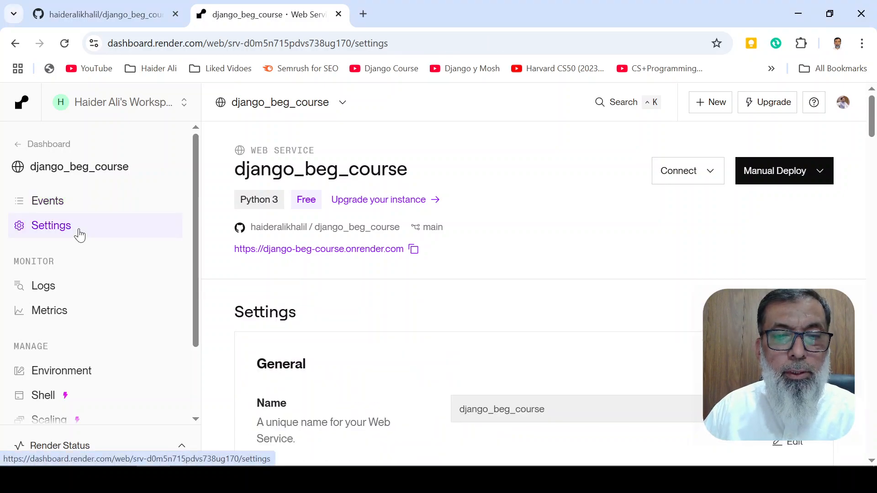
{"action": "scroll", "coordinate": [574, 284], "scroll_direction": "down", "scroll_amount": 10}
{"action": "scroll", "coordinate": [577, 286], "scroll_direction": "down", "scroll_amount": 15}
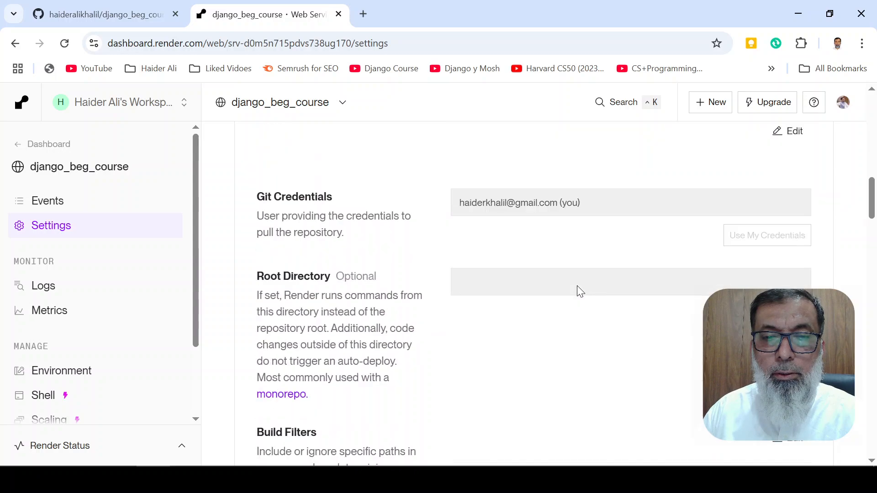
{"action": "scroll", "coordinate": [577, 286], "scroll_direction": "down", "scroll_amount": 4}
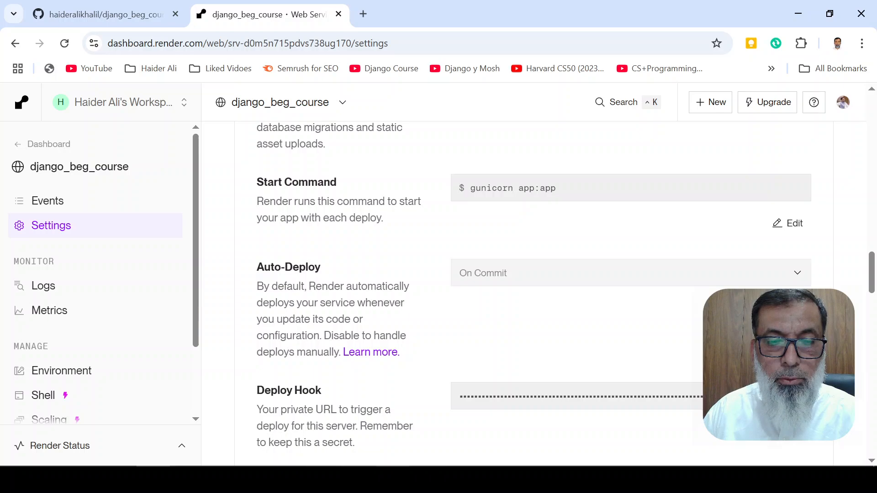
Switch to VS Code and check the project's app name under INSTALLED_APPS in settings.py
{"action": "key", "text": "alt+Tab"}
{"action": "scroll", "coordinate": [346, 219], "scroll_direction": "up", "scroll_amount": 3}
{"action": "scroll", "coordinate": [346, 219], "scroll_direction": "down", "scroll_amount": 5}
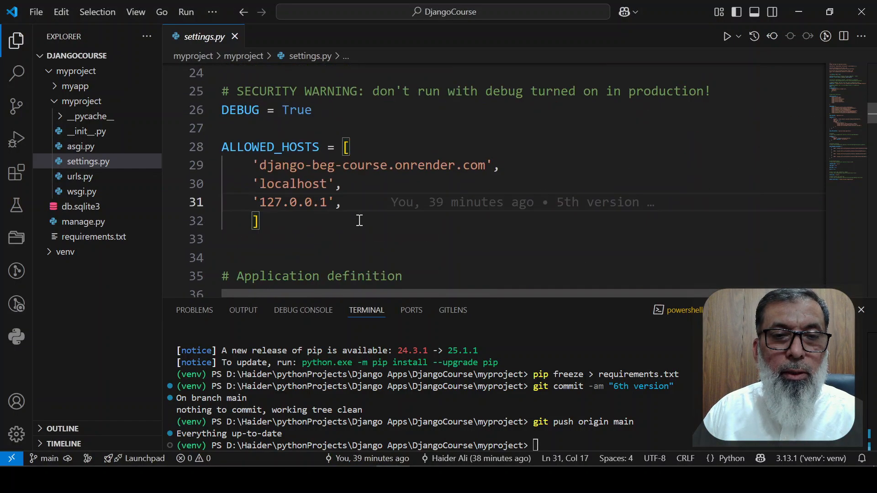
{"action": "scroll", "coordinate": [465, 223], "scroll_direction": "down", "scroll_amount": 2}
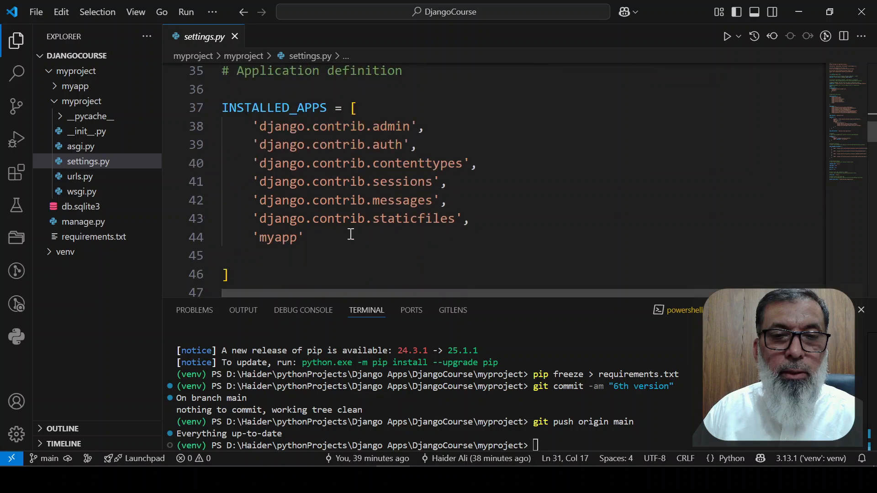
{"action": "double_click", "coordinate": [286, 237]}
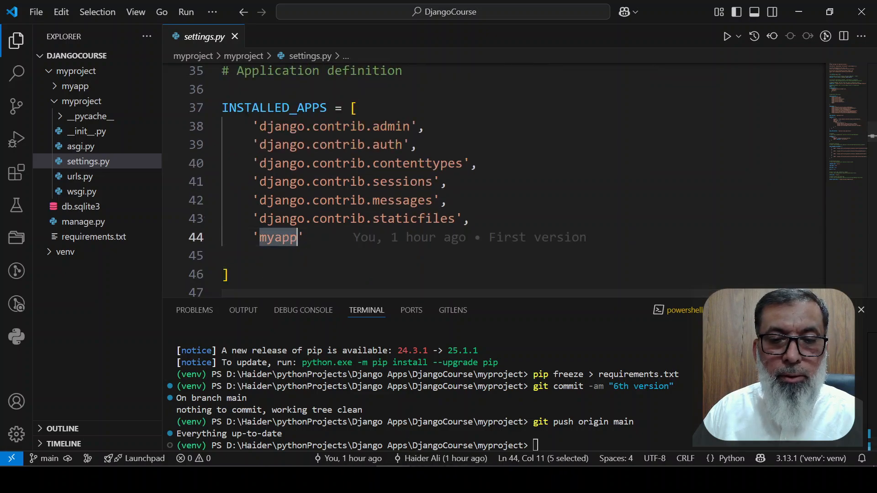
Back in Render, set the start command to "gunicorn app:myapp", save the change and follow the redeploy logs
{"action": "left_click", "coordinate": [153, 479]}
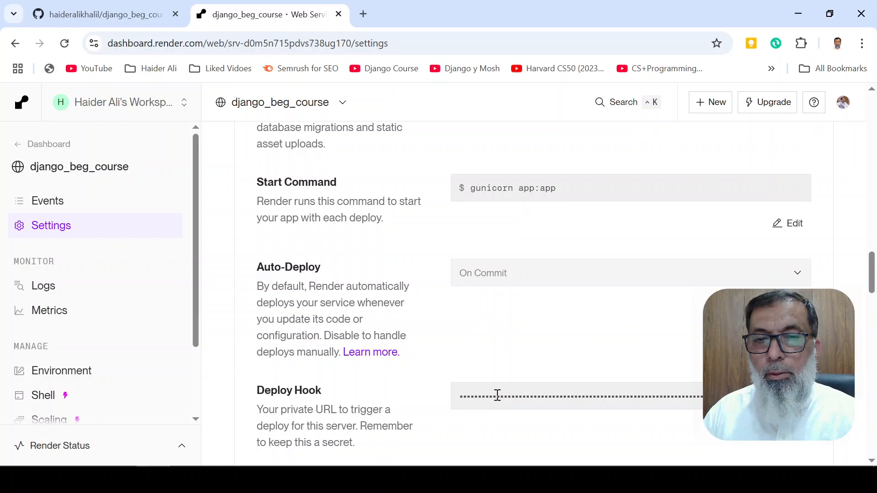
{"action": "scroll", "coordinate": [542, 342], "scroll_direction": "down", "scroll_amount": 6}
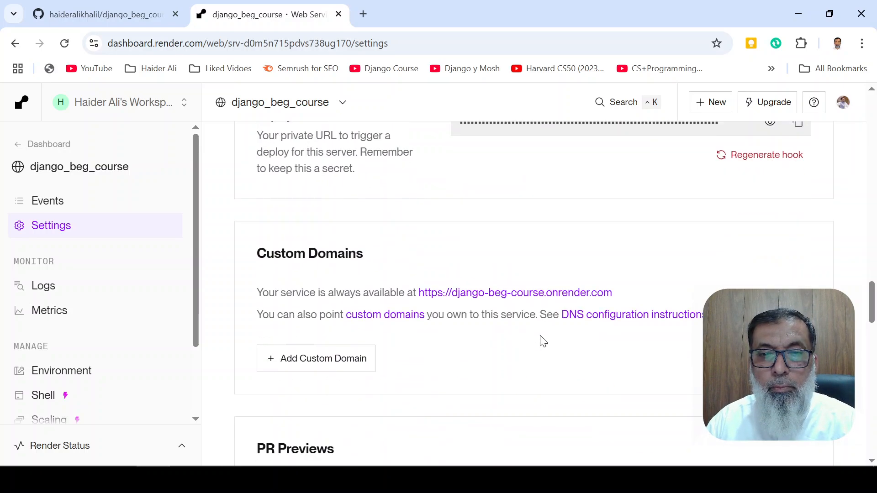
{"action": "scroll", "coordinate": [542, 342], "scroll_direction": "up", "scroll_amount": 7}
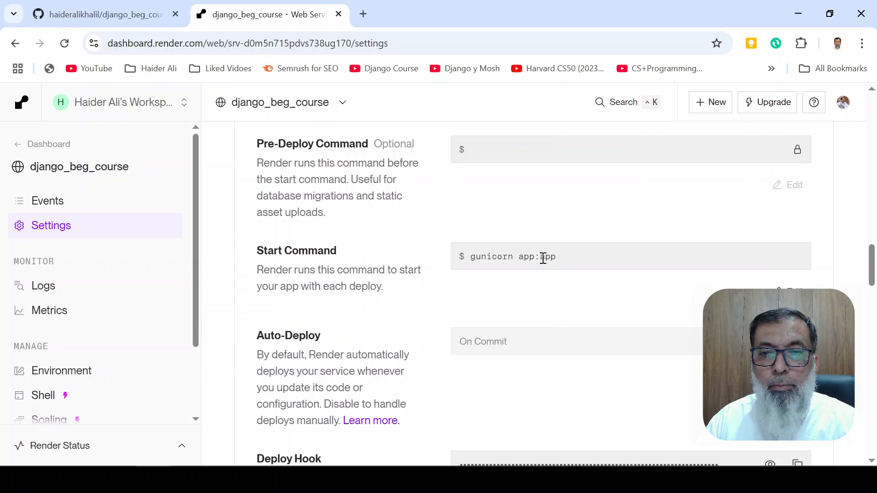
{"action": "left_click", "coordinate": [543, 259]}
{"action": "left_click", "coordinate": [787, 292]}
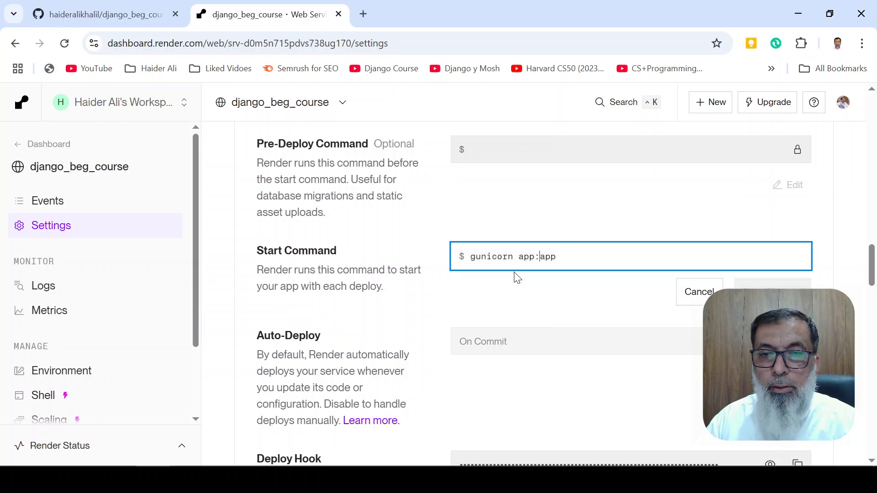
{"action": "type", "text": "my"}
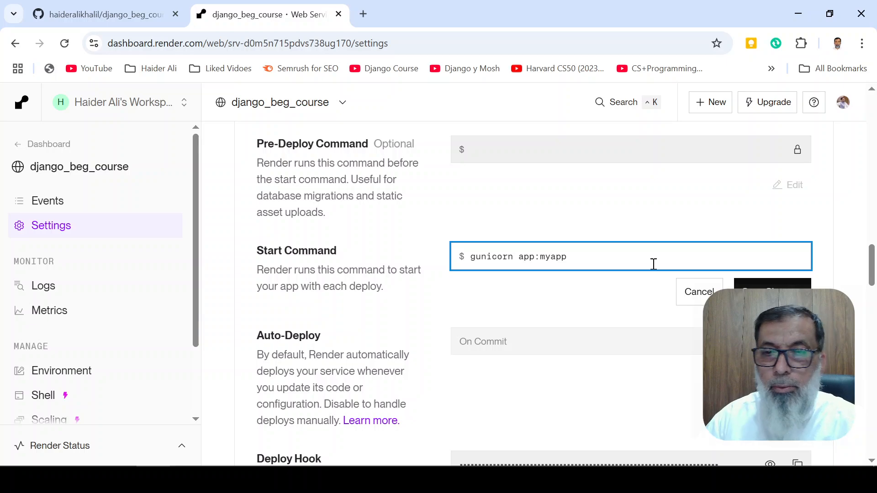
{"action": "left_click", "coordinate": [772, 295]}
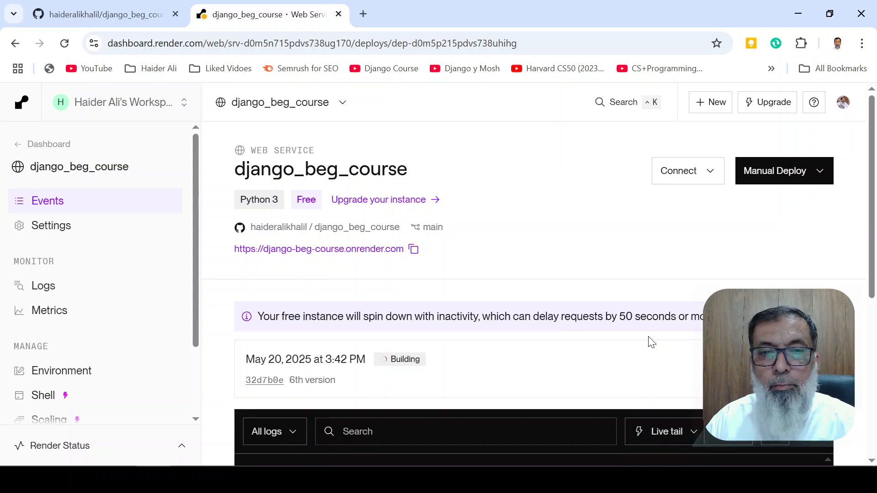
{"action": "scroll", "coordinate": [570, 337], "scroll_direction": "down", "scroll_amount": 5}
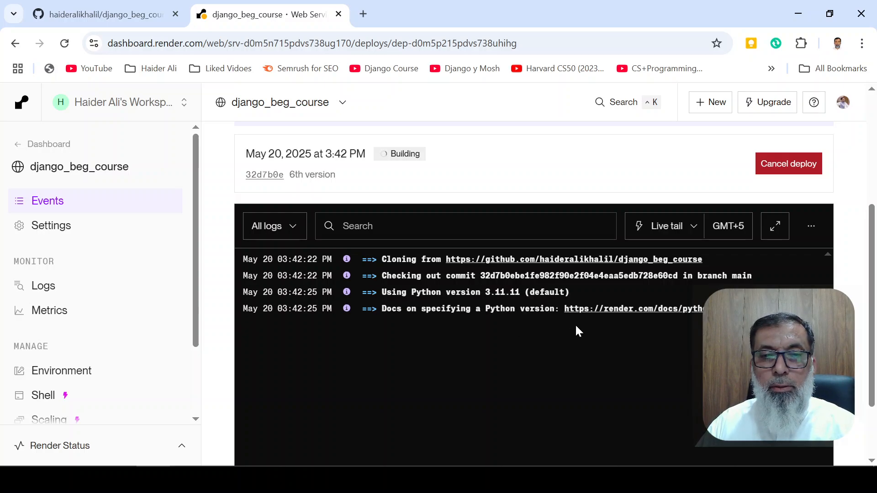
{"action": "scroll", "coordinate": [665, 334], "scroll_direction": "down", "scroll_amount": 1}
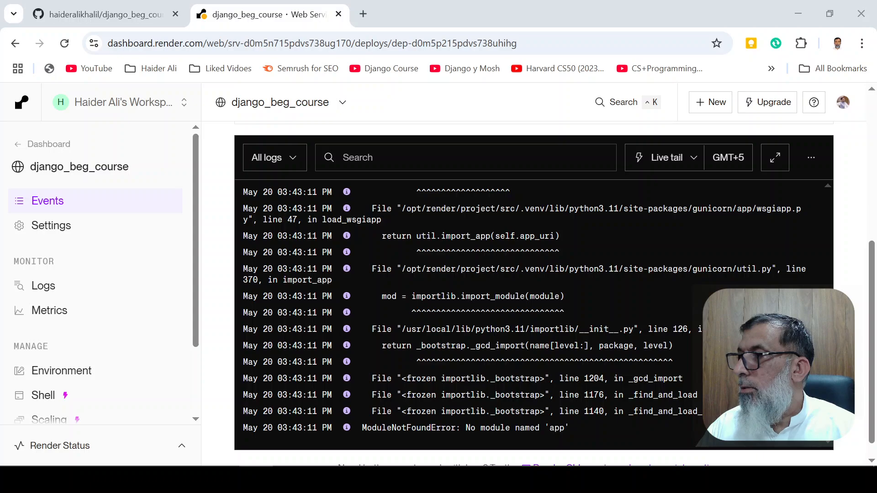
Set the service's start command to "gunicorn myapp:myapp", save it and follow the logs of the new deploy
{"action": "left_click", "coordinate": [60, 229]}
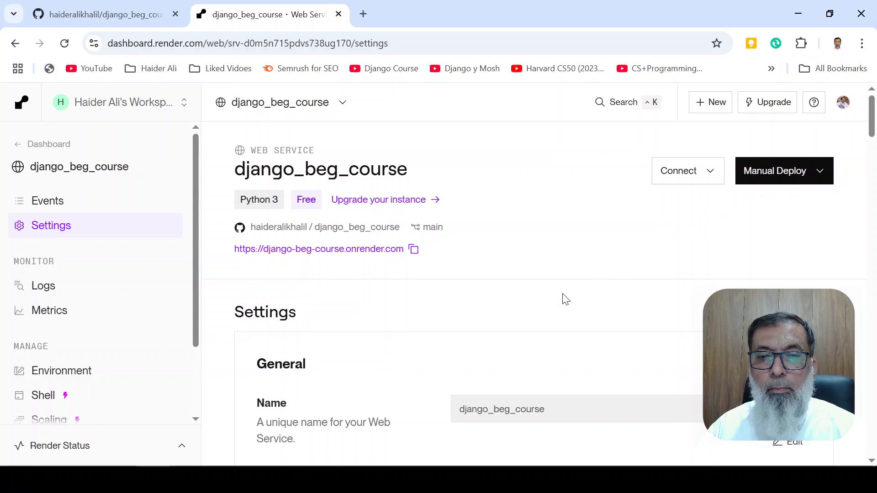
{"action": "scroll", "coordinate": [566, 299], "scroll_direction": "down", "scroll_amount": 10}
{"action": "scroll", "coordinate": [634, 276], "scroll_direction": "down", "scroll_amount": 20}
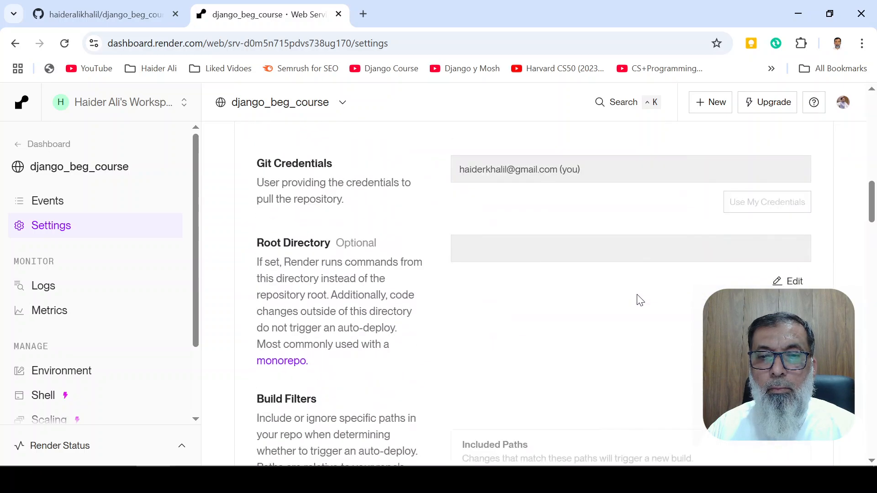
{"action": "scroll", "coordinate": [637, 300], "scroll_direction": "down", "scroll_amount": 5}
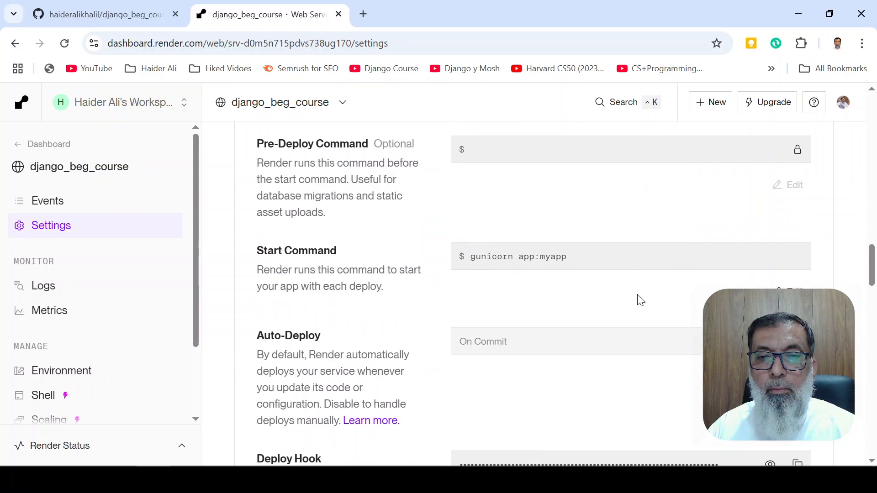
{"action": "left_click", "coordinate": [786, 291]}
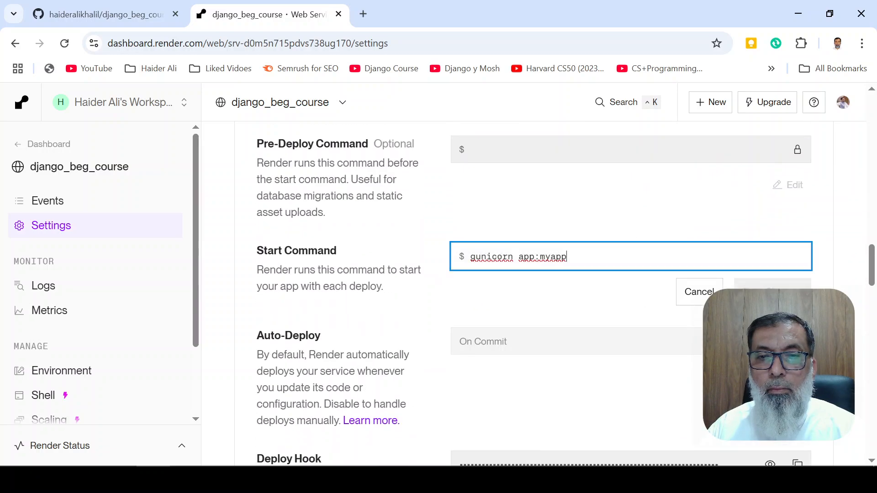
{"action": "left_click", "coordinate": [519, 257]}
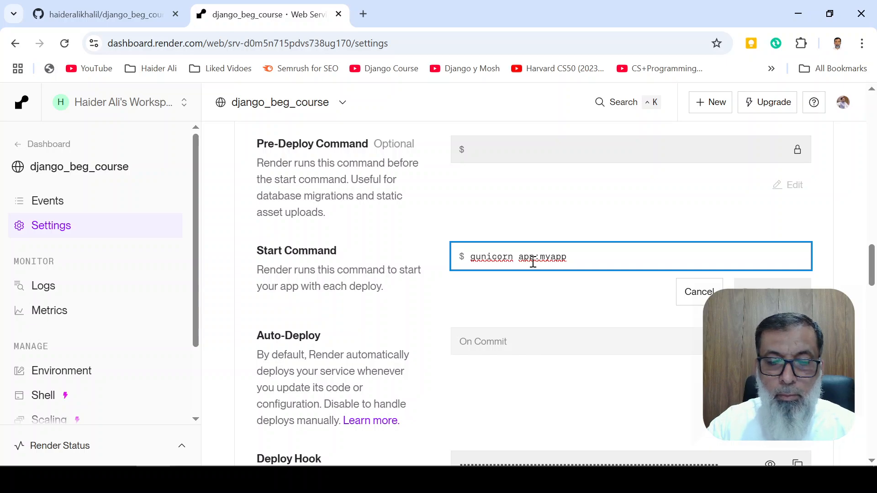
{"action": "type", "text": "my"}
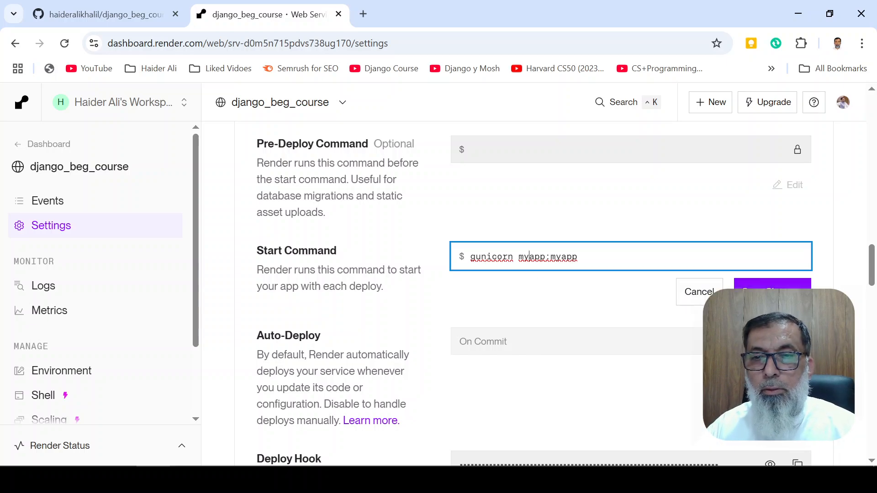
{"action": "left_click", "coordinate": [772, 283]}
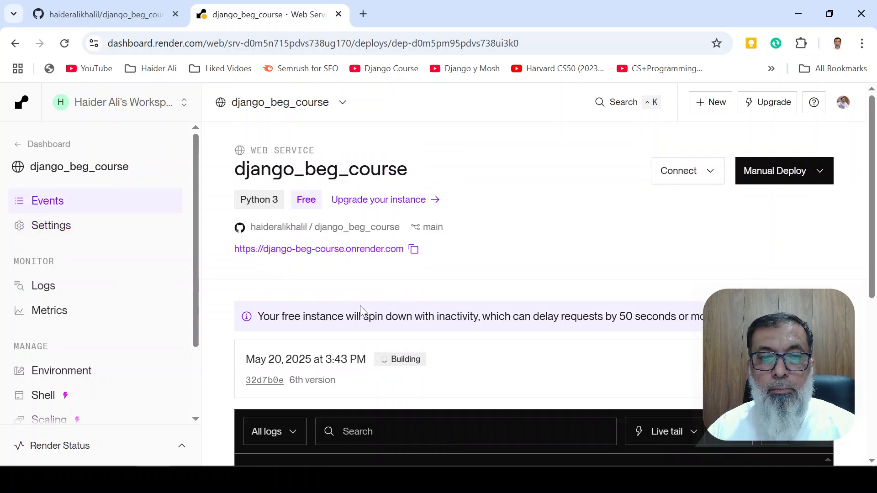
{"action": "scroll", "coordinate": [505, 356], "scroll_direction": "down", "scroll_amount": 3}
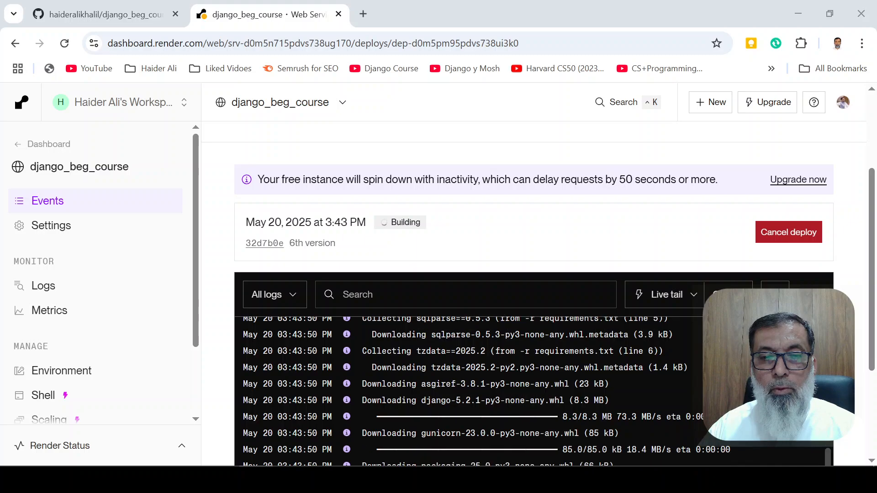
{"action": "scroll", "coordinate": [569, 374], "scroll_direction": "down", "scroll_amount": 3}
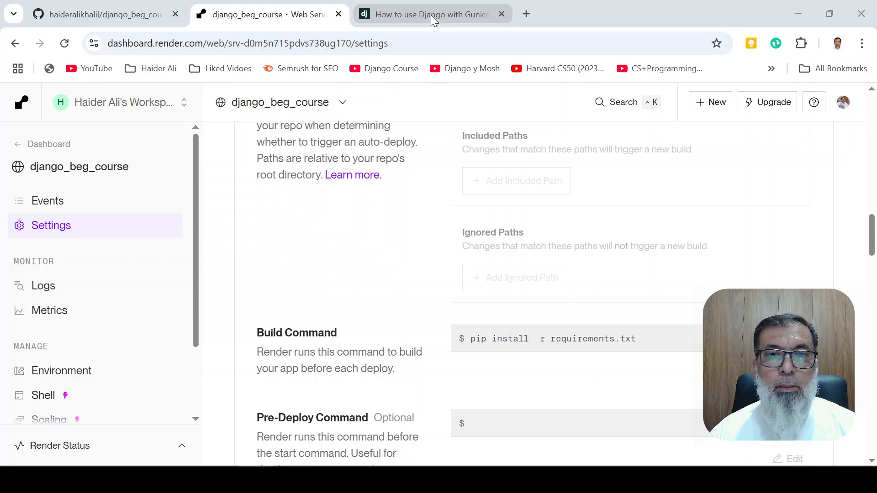
Look up the Gunicorn start command in the Django deployment docs and copy "gunicorn myproject.wsgi"
{"action": "left_click", "coordinate": [428, 12]}
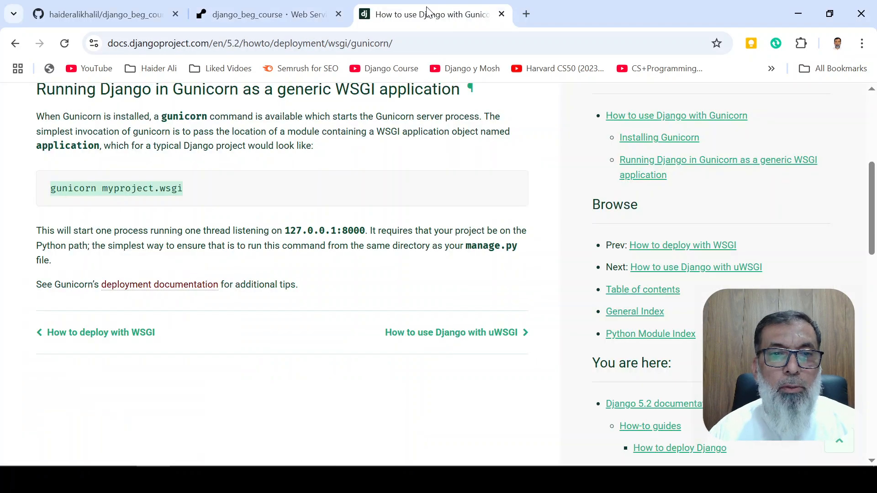
{"action": "scroll", "coordinate": [139, 185], "scroll_direction": "up", "scroll_amount": 5}
{"action": "scroll", "coordinate": [150, 192], "scroll_direction": "down", "scroll_amount": 4}
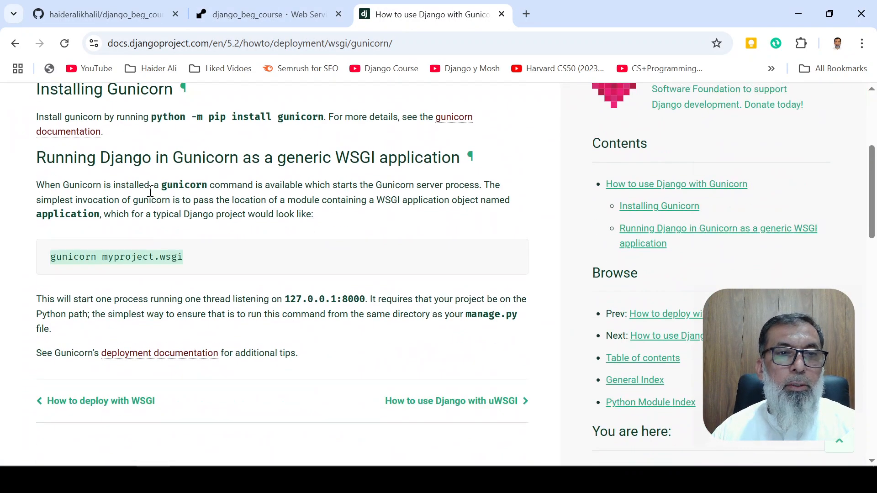
{"action": "left_click", "coordinate": [102, 259]}
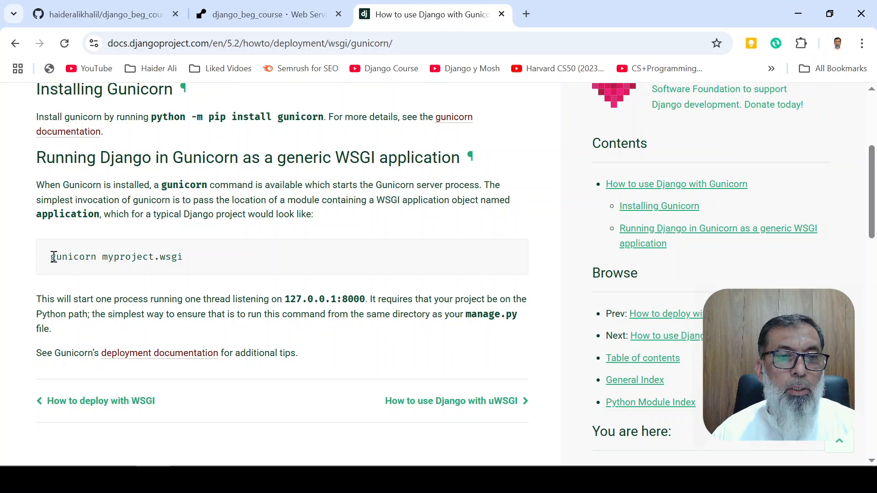
{"action": "left_click_drag", "start_coordinate": [53, 257], "coordinate": [195, 263]}
{"action": "key", "text": "ctrl+c"}
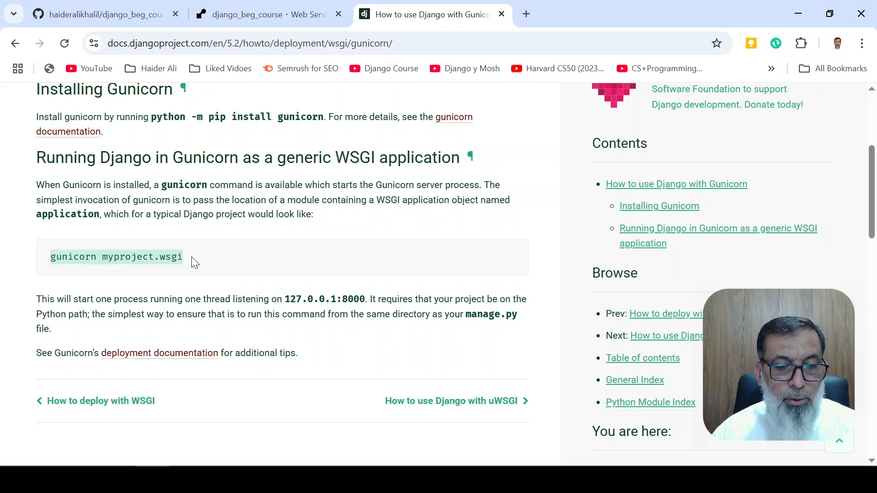
Back in the Render service settings, replace the Start Command with "gunicorn myproject.wsgi" and save the change
{"action": "left_click", "coordinate": [121, 17]}
{"action": "left_click", "coordinate": [242, 11]}
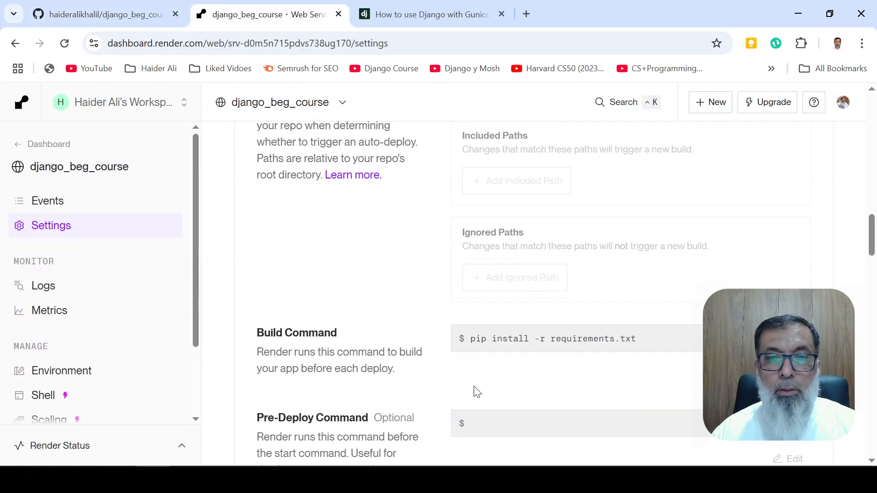
{"action": "scroll", "coordinate": [656, 413], "scroll_direction": "down", "scroll_amount": 8}
{"action": "scroll", "coordinate": [656, 413], "scroll_direction": "up", "scroll_amount": 3}
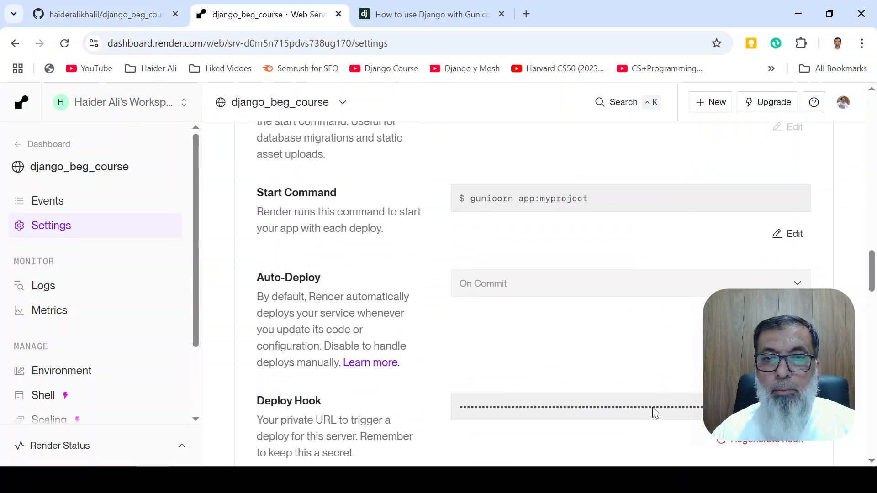
{"action": "left_click", "coordinate": [780, 289]}
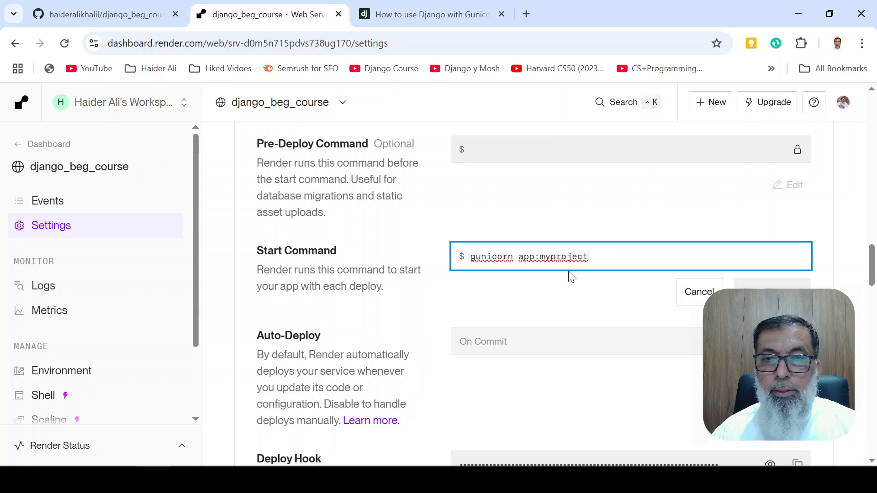
{"action": "left_click_drag", "start_coordinate": [616, 256], "coordinate": [471, 257]}
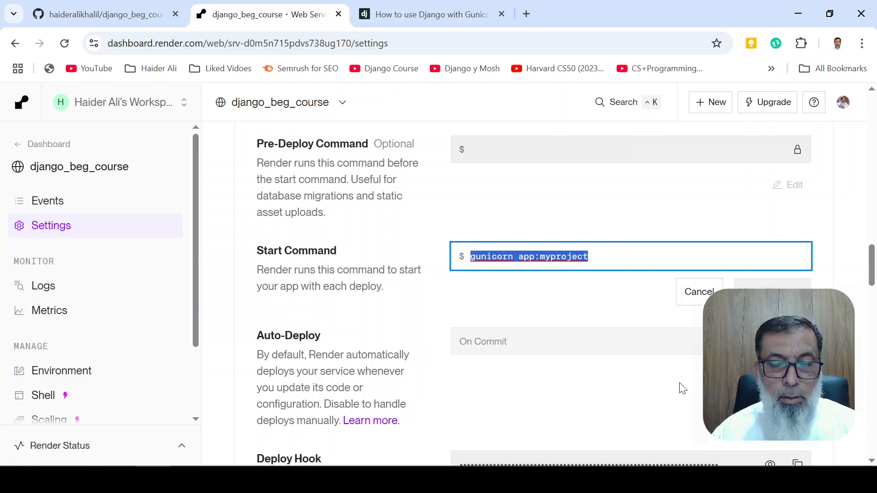
{"action": "key", "text": "ctrl+v"}
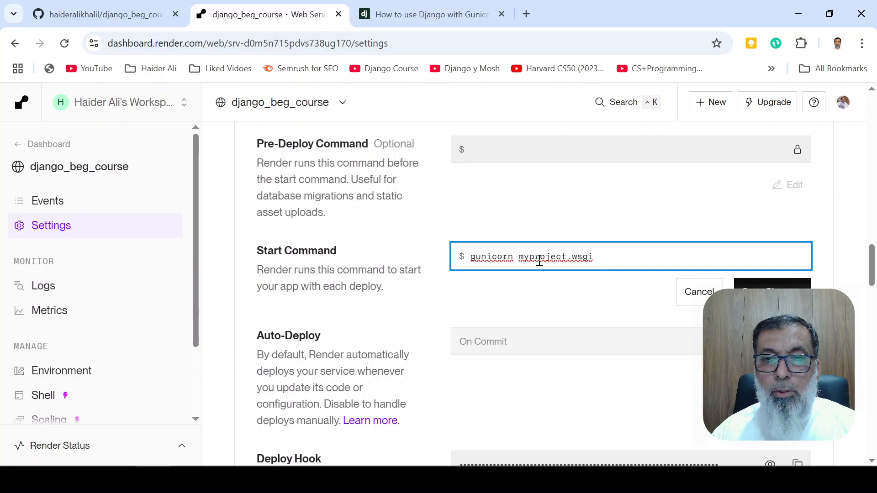
{"action": "left_click", "coordinate": [749, 282]}
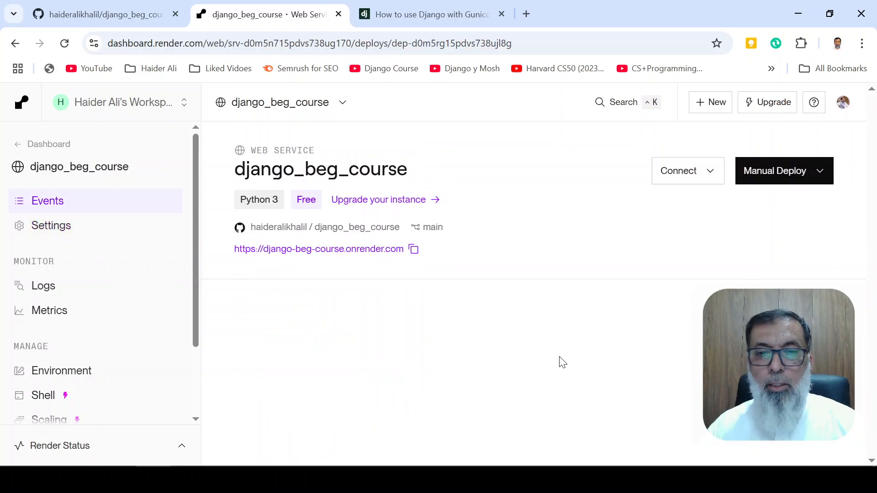
Follow the new deploy's logs down to the final service status line
{"action": "scroll", "coordinate": [535, 342], "scroll_direction": "down", "scroll_amount": 4}
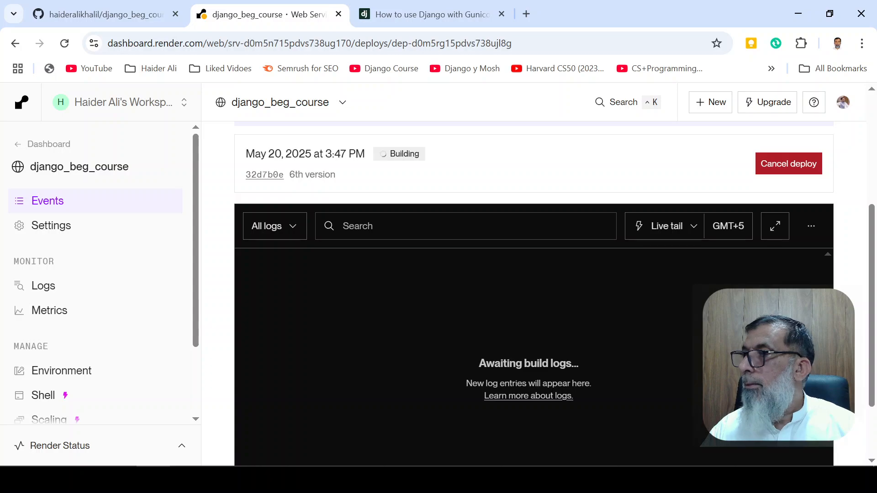
{"action": "scroll", "coordinate": [414, 322], "scroll_direction": "down", "scroll_amount": 2}
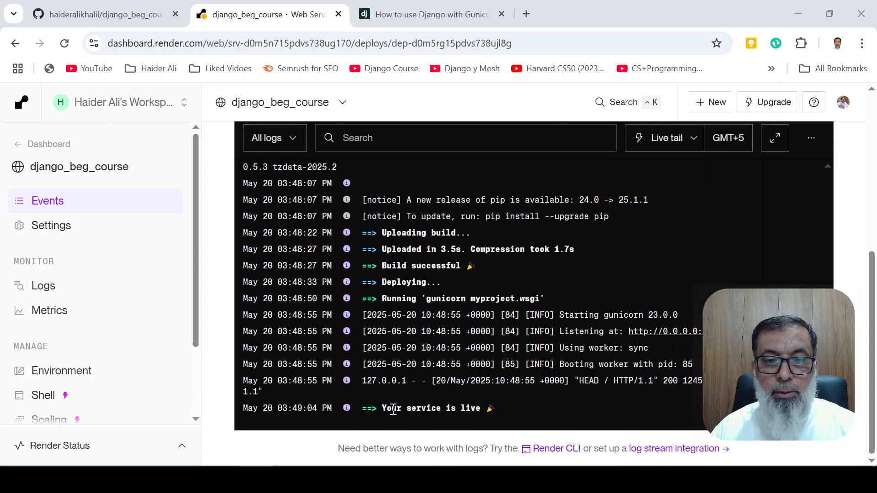
{"action": "left_click_drag", "start_coordinate": [380, 407], "coordinate": [511, 418]}
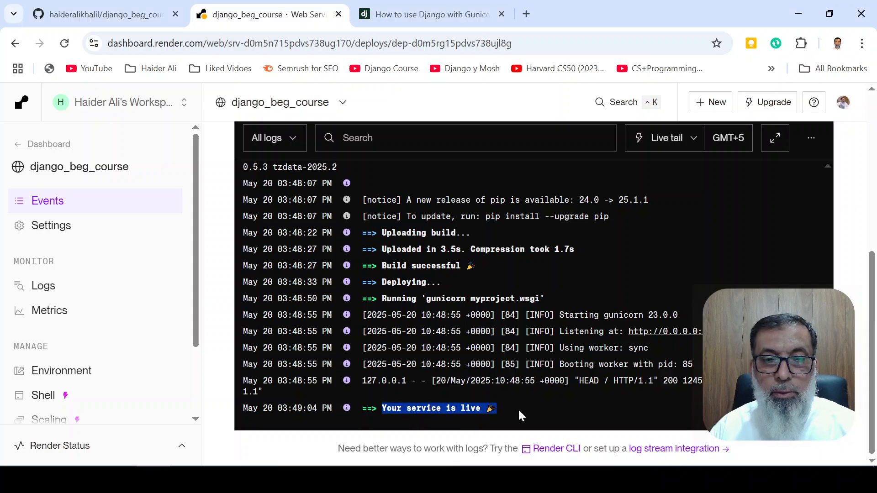
Open the service's public URL django-beg-course.onrender.com and reload it until the home page loads
{"action": "scroll", "coordinate": [470, 354], "scroll_direction": "up", "scroll_amount": 10}
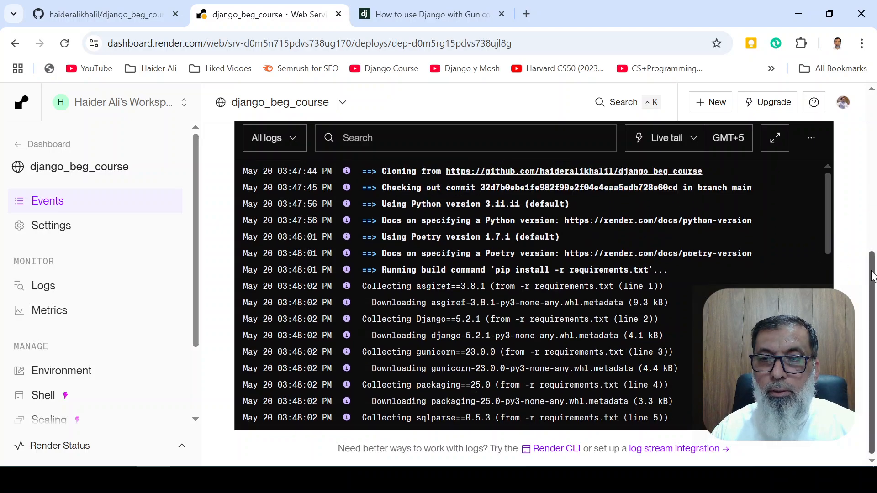
{"action": "scroll", "coordinate": [817, 257], "scroll_direction": "up", "scroll_amount": 4}
{"action": "scroll", "coordinate": [541, 285], "scroll_direction": "up", "scroll_amount": 2}
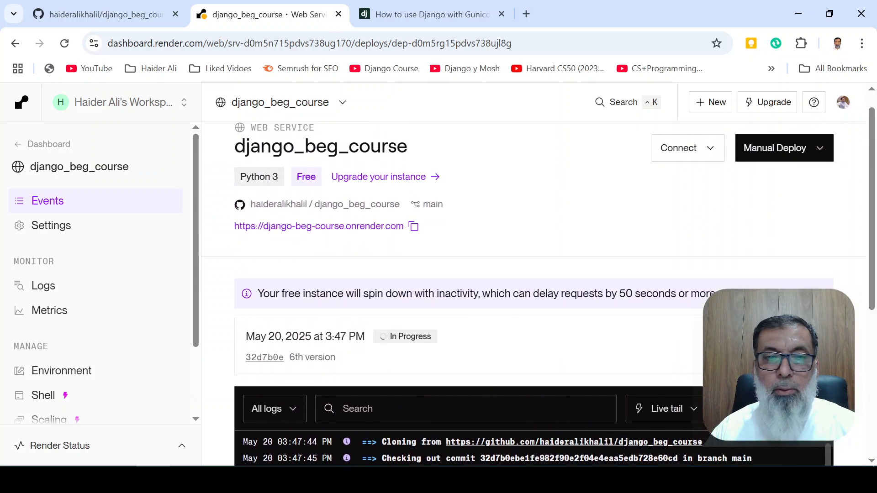
{"action": "left_click", "coordinate": [365, 227]}
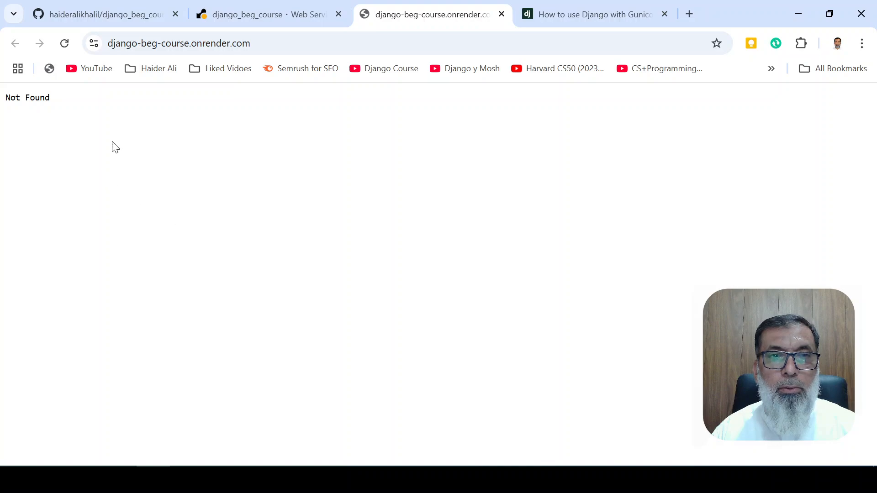
{"action": "left_click", "coordinate": [64, 46]}
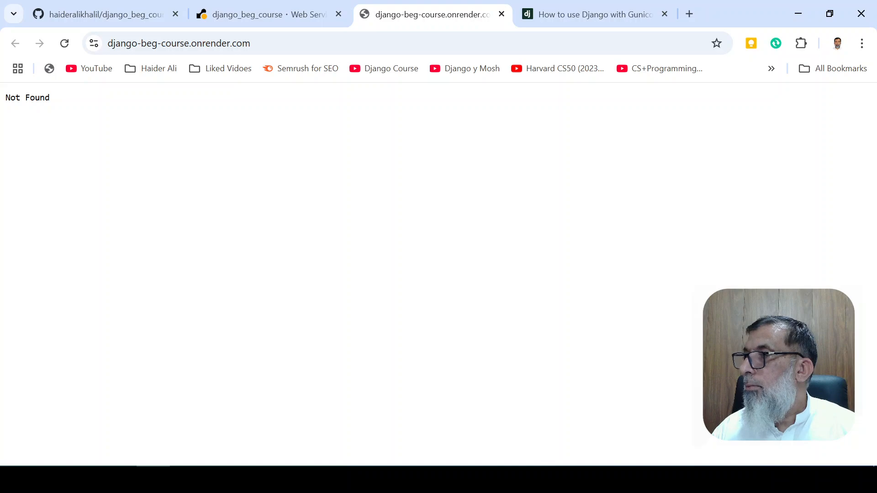
{"action": "key", "text": "F5"}
{"action": "left_click", "coordinate": [64, 44]}
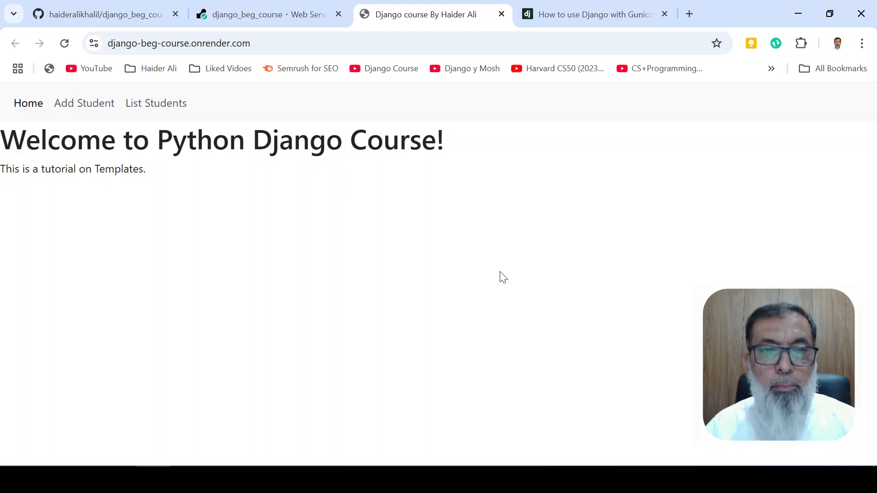
Check the deployed site's Add Student, List Students and Home pages, then select the site address
{"action": "left_click", "coordinate": [74, 111]}
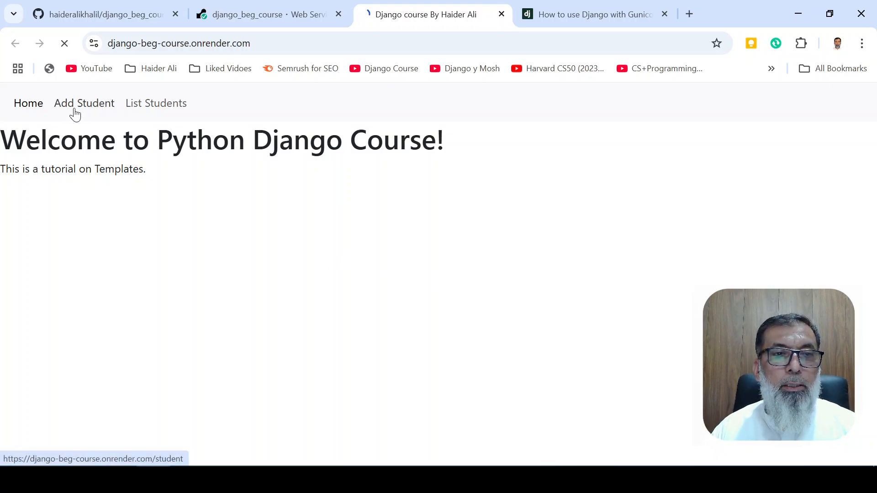
{"action": "left_click", "coordinate": [176, 104]}
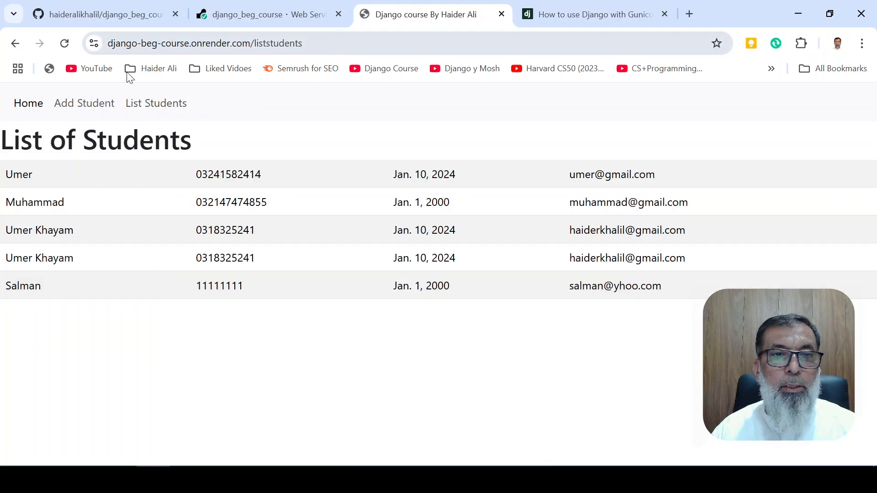
{"action": "left_click", "coordinate": [27, 105]}
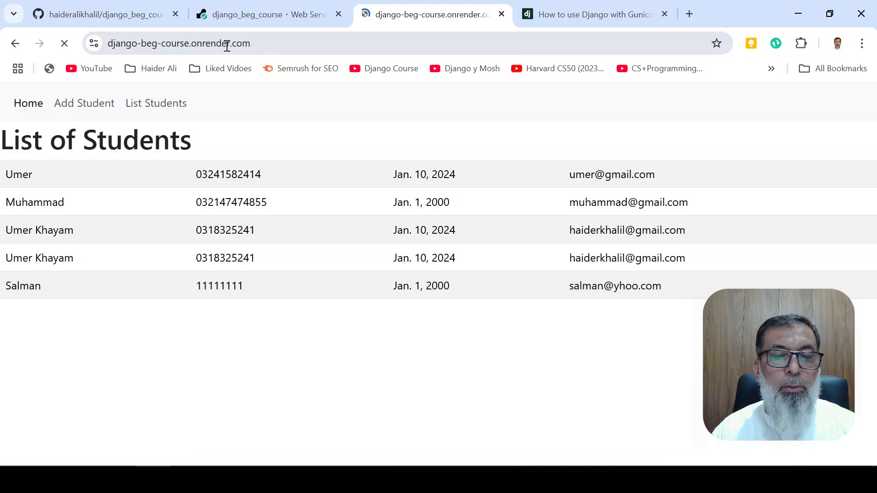
{"action": "left_click", "coordinate": [303, 43]}
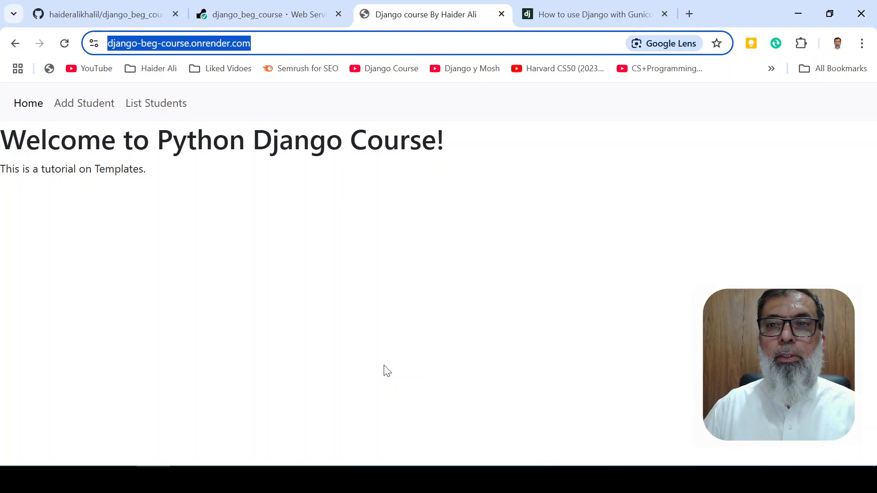
Return to the Render deploy page to check its status and go to the workspace's dashboard overview
{"action": "left_click", "coordinate": [254, 13]}
{"action": "scroll", "coordinate": [558, 274], "scroll_direction": "up", "scroll_amount": 10}
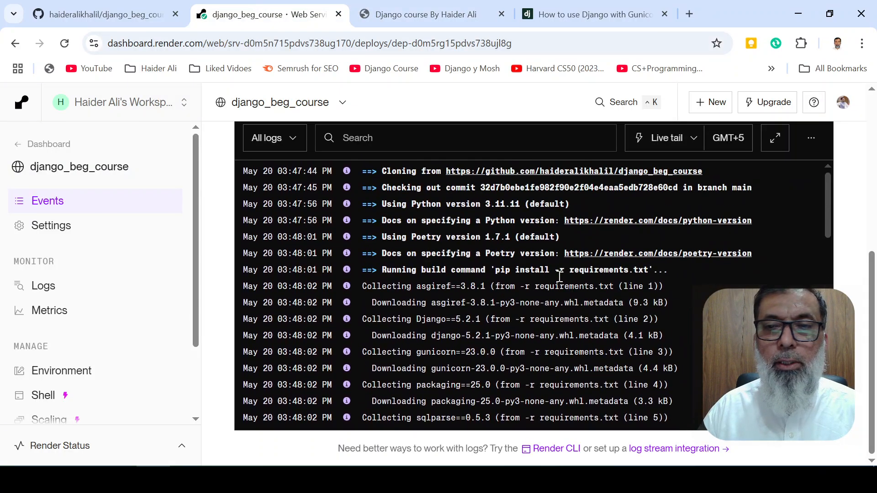
{"action": "scroll", "coordinate": [854, 270], "scroll_direction": "up", "scroll_amount": 6}
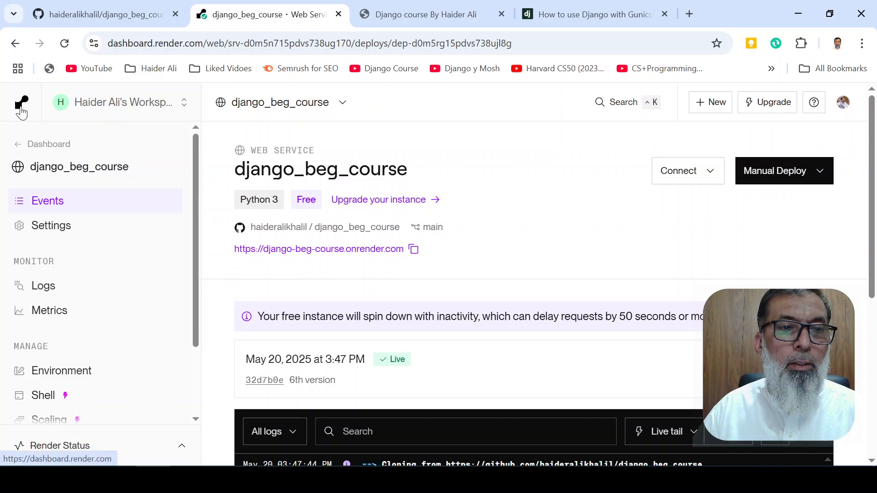
{"action": "left_click", "coordinate": [101, 108]}
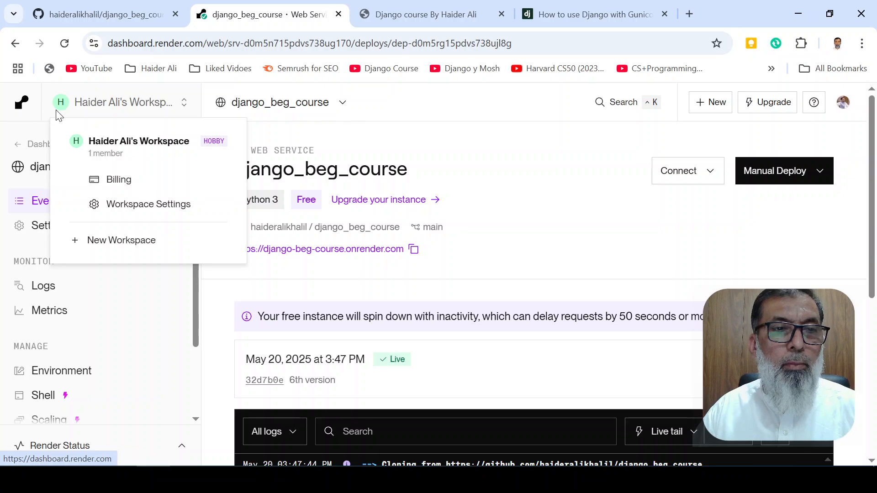
{"action": "left_click", "coordinate": [22, 109]}
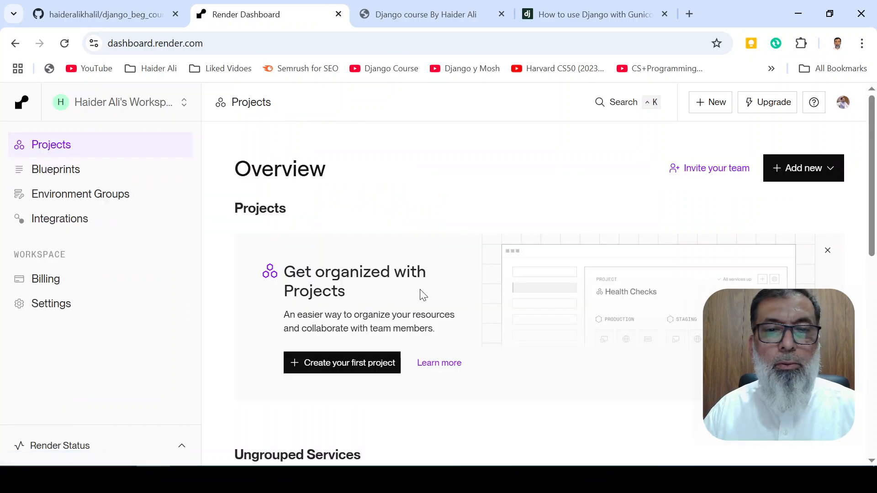
Find django_beg_course in the ungrouped services list, check its deployment status and view its available actions
{"action": "scroll", "coordinate": [421, 294], "scroll_direction": "down", "scroll_amount": 7}
{"action": "scroll", "coordinate": [480, 323], "scroll_direction": "down", "scroll_amount": 2}
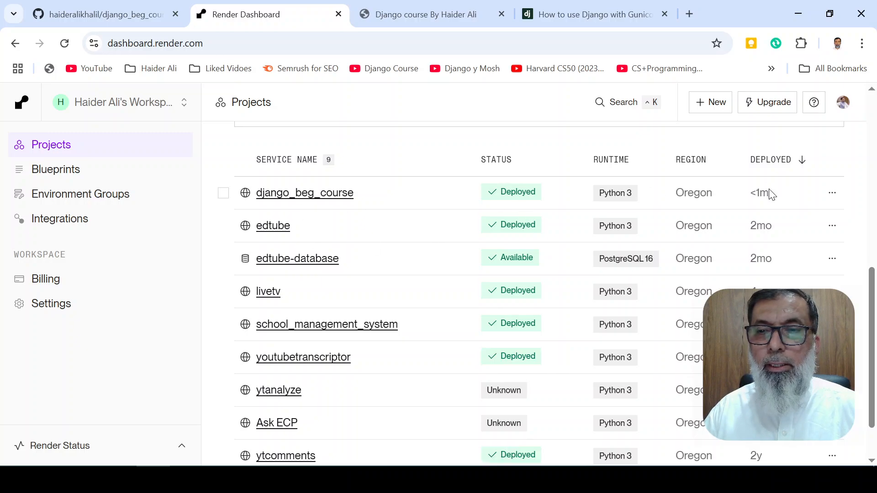
{"action": "left_click", "coordinate": [834, 194]}
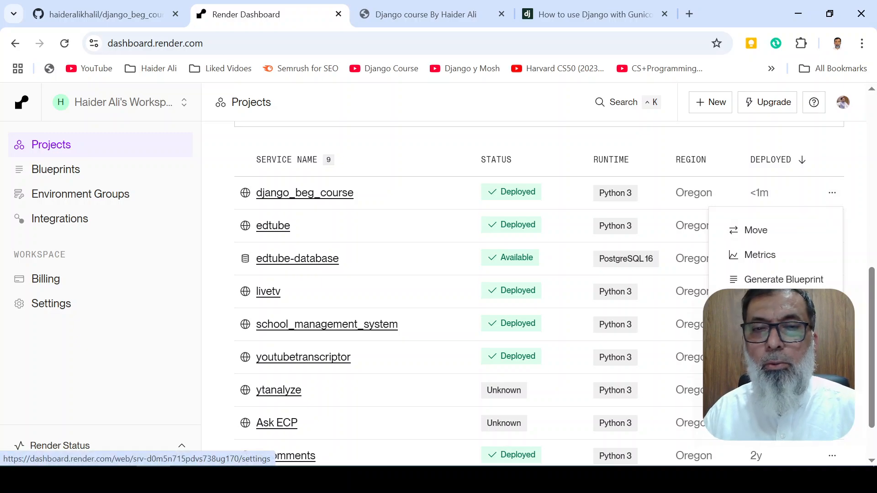
{"action": "scroll", "coordinate": [294, 172], "scroll_direction": "up", "scroll_amount": 6}
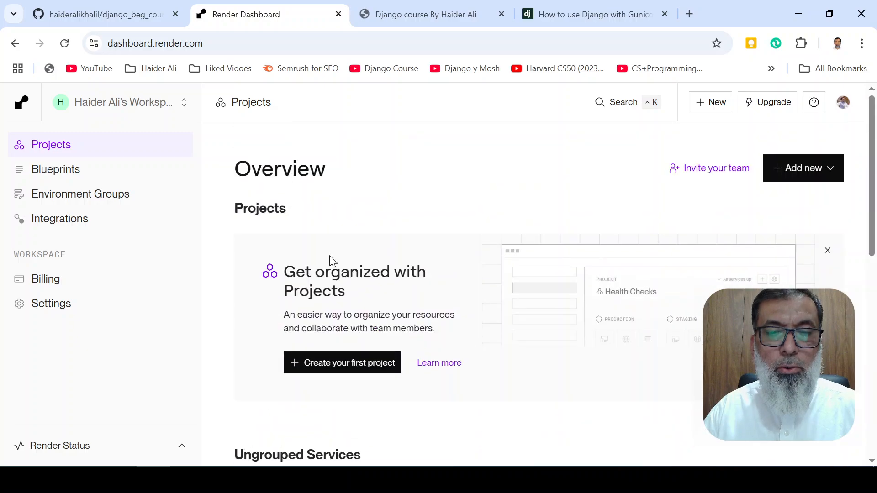
Switch to PowerPoint and review the Django Course slides on hosting the project on render.com
{"action": "left_click", "coordinate": [462, 479]}
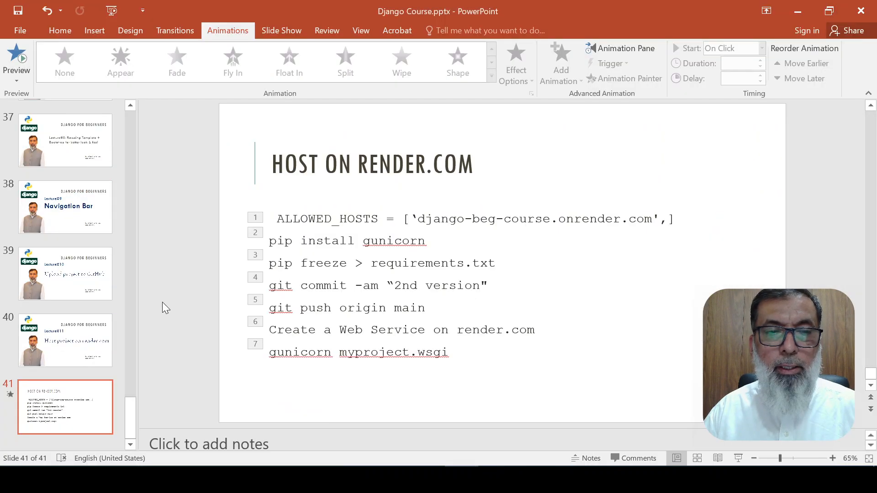
{"action": "scroll", "coordinate": [291, 299], "scroll_direction": "up", "scroll_amount": 3}
{"action": "scroll", "coordinate": [291, 299], "scroll_direction": "down", "scroll_amount": 2}
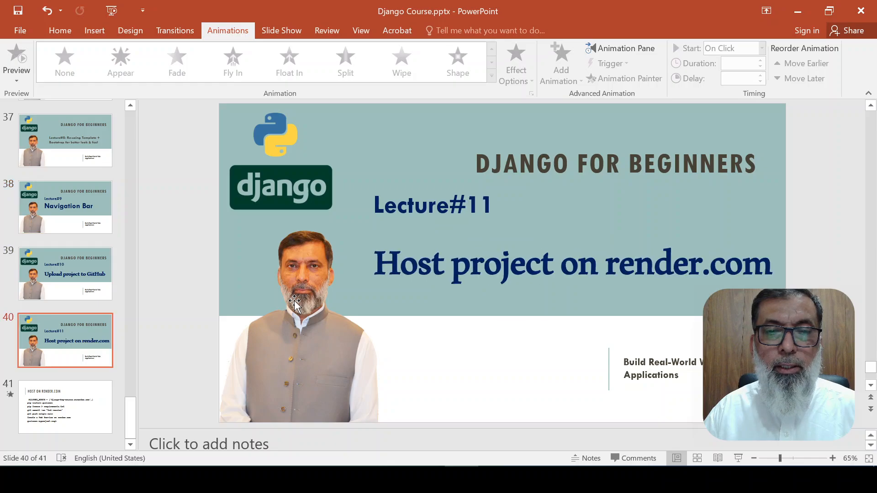